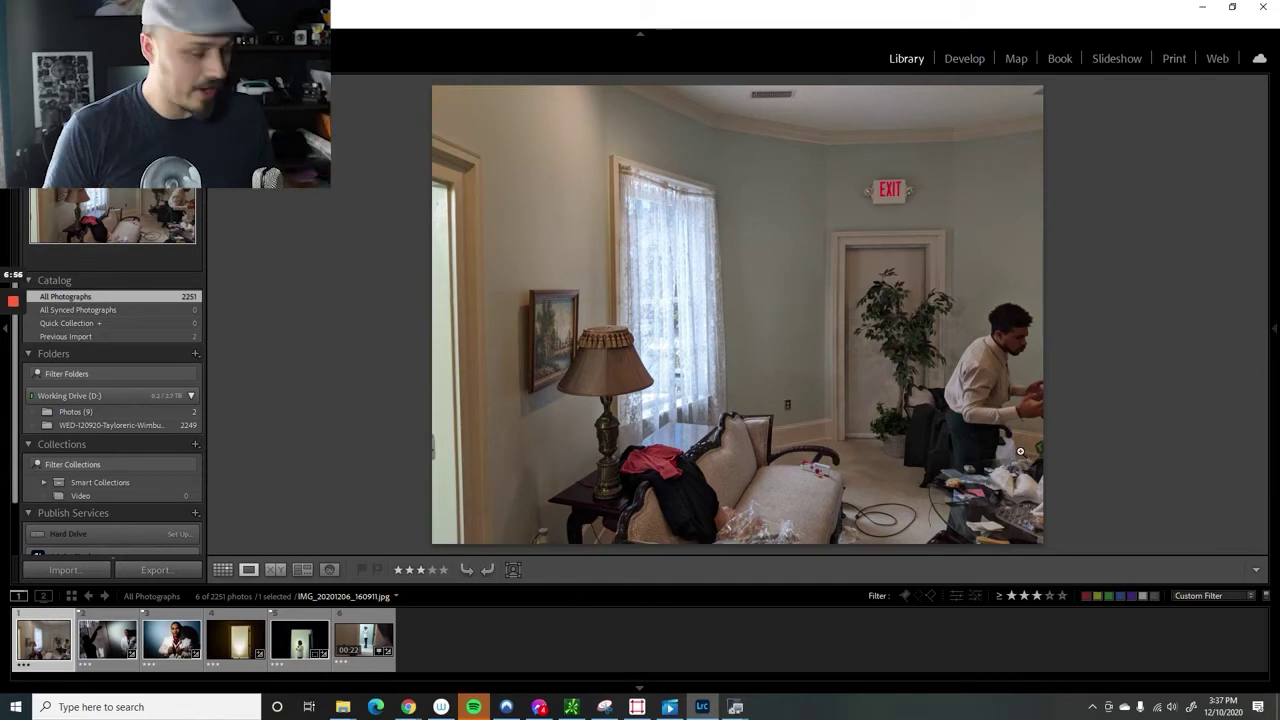
Zoom in on the room snapshot, return to fit, then advance to the silhouetted photographer shot 73101292.ARW.
click(796, 269)
click(798, 269)
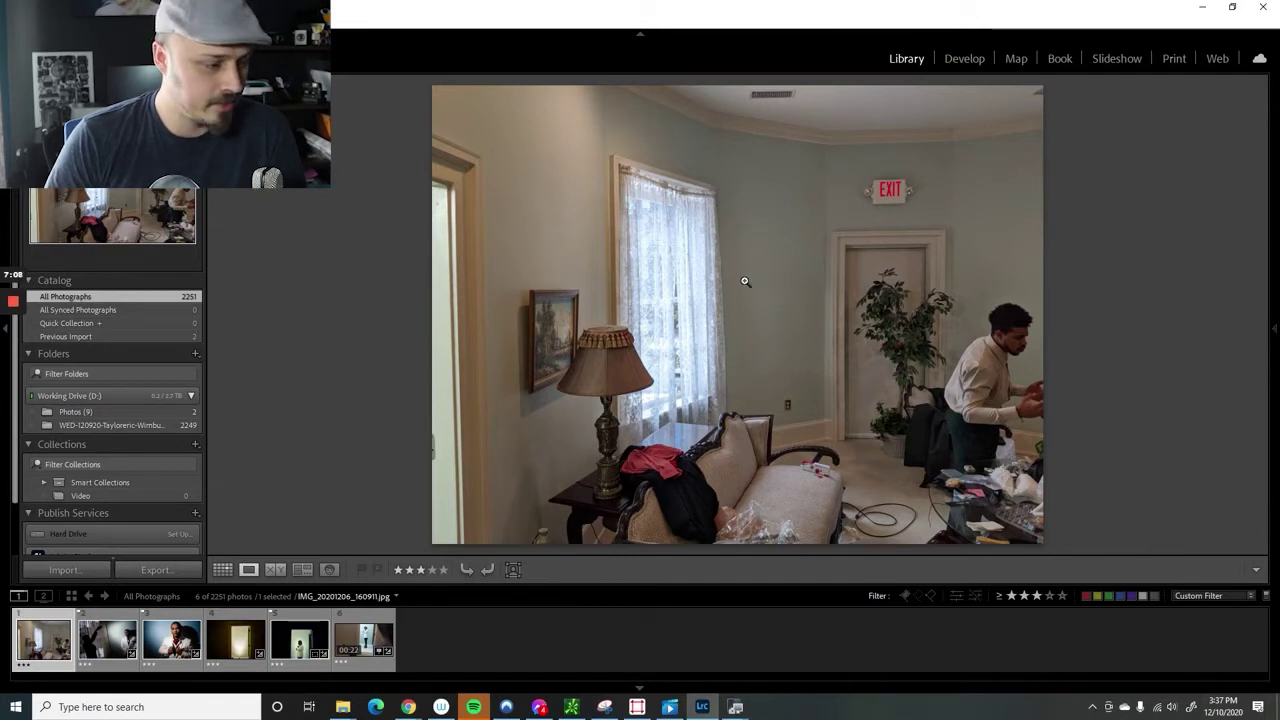
key(Right)
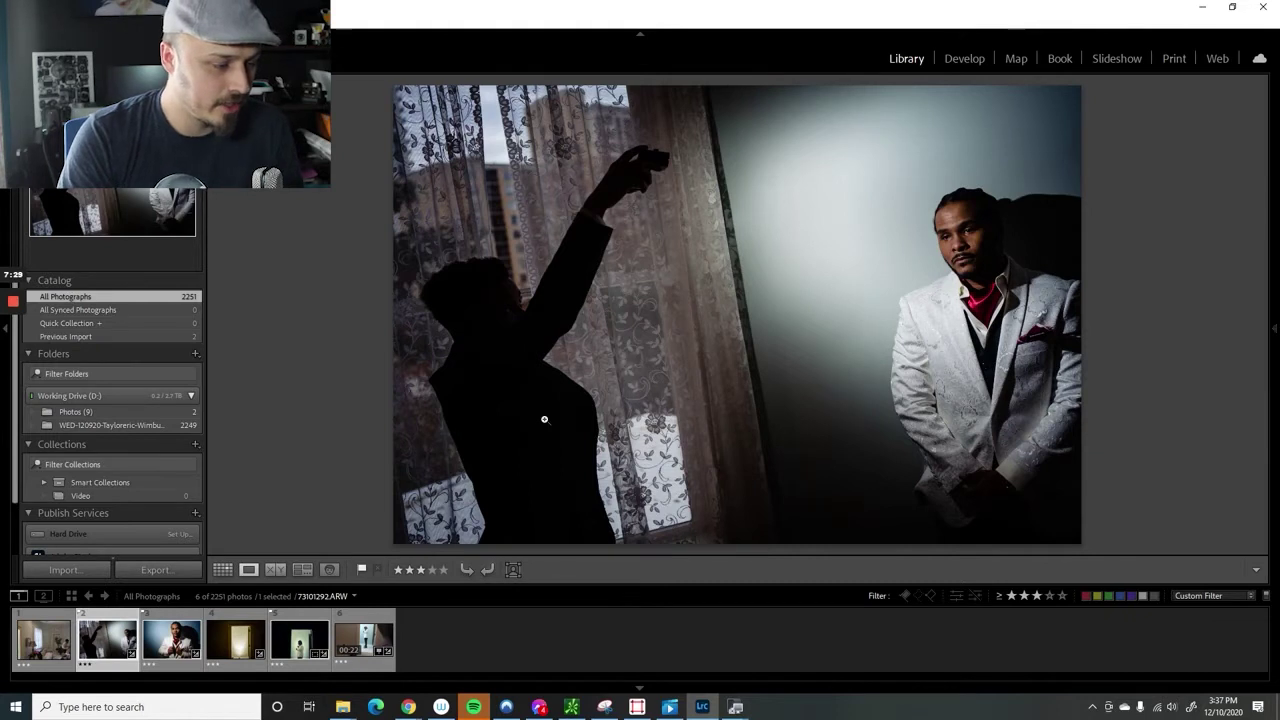
Advance to the white-suit portrait and widen the filmstrip rating filter to one star, showing 243 photos.
key(Right)
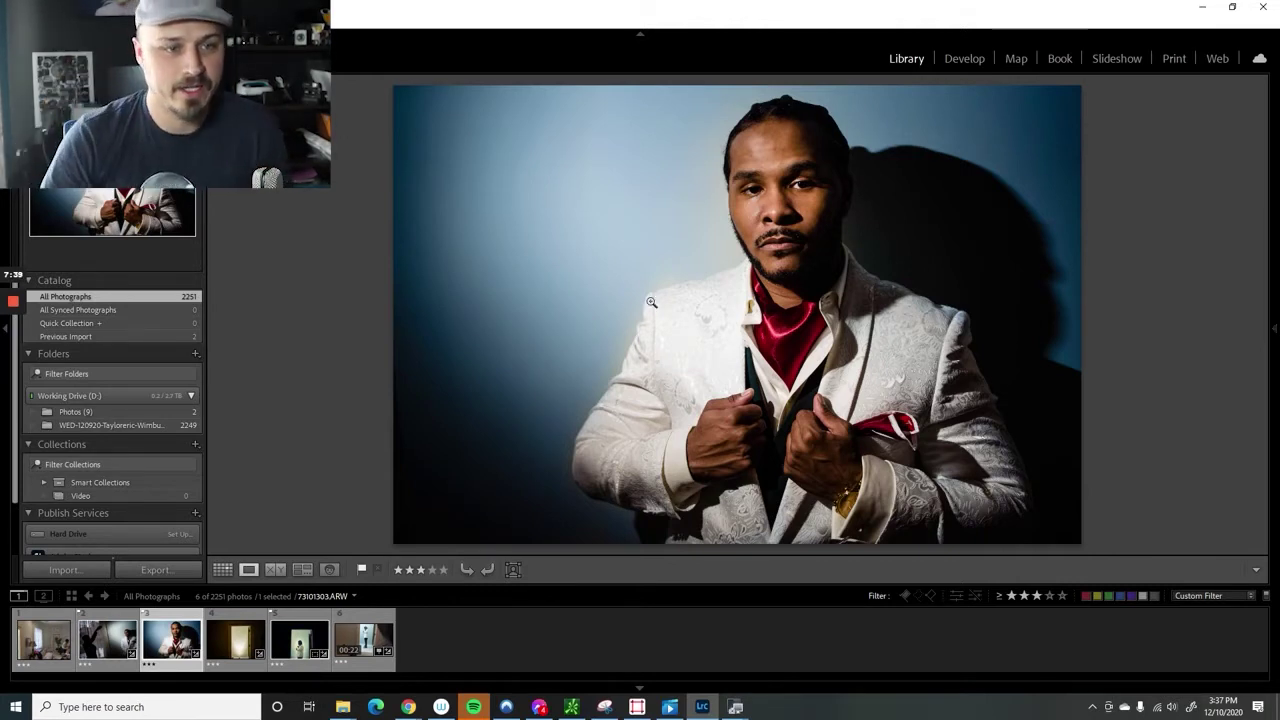
click(226, 569)
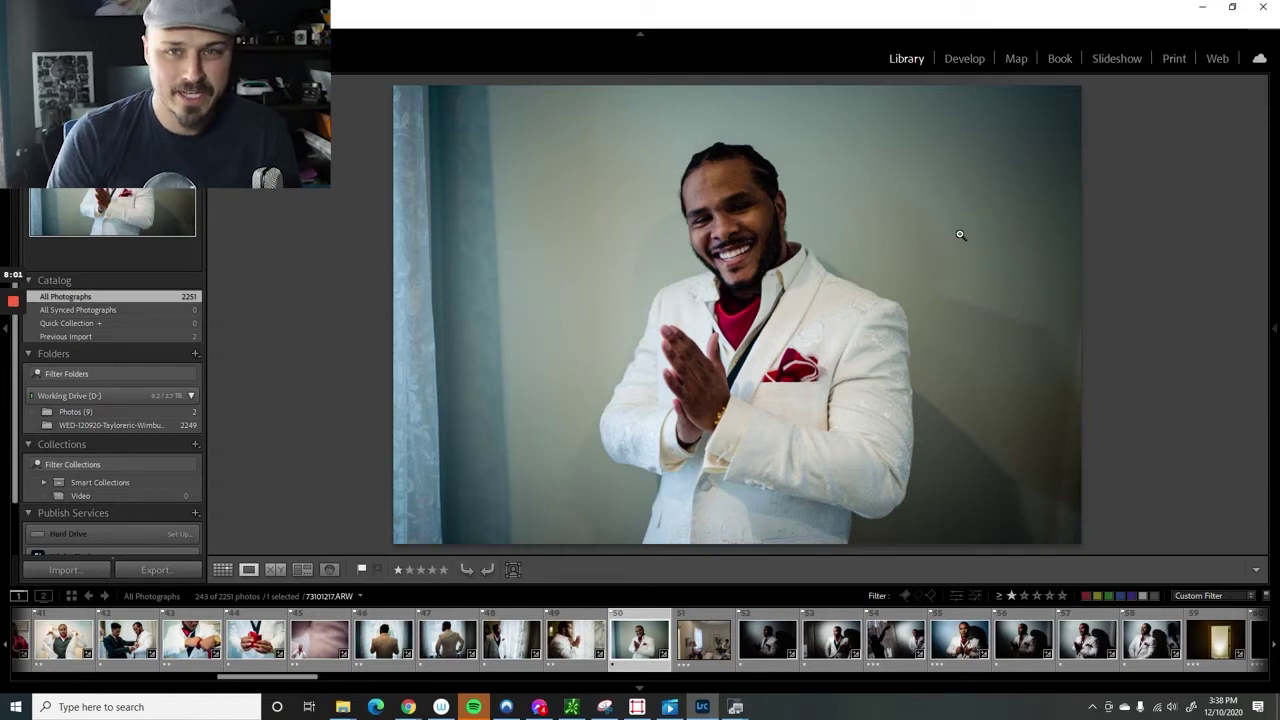
Show the photos as a thumbnail grid and open photo 53 in Loupe.
key(g)
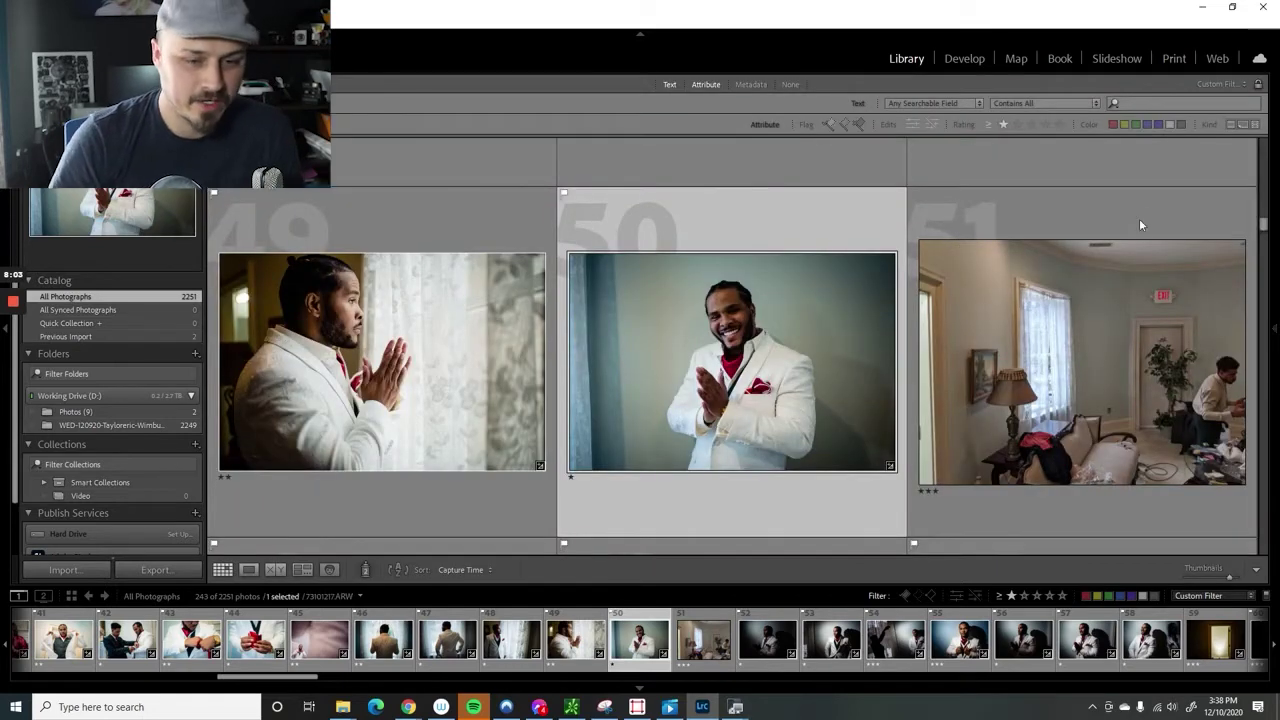
scroll(938, 269, down, 3)
double_click(730, 266)
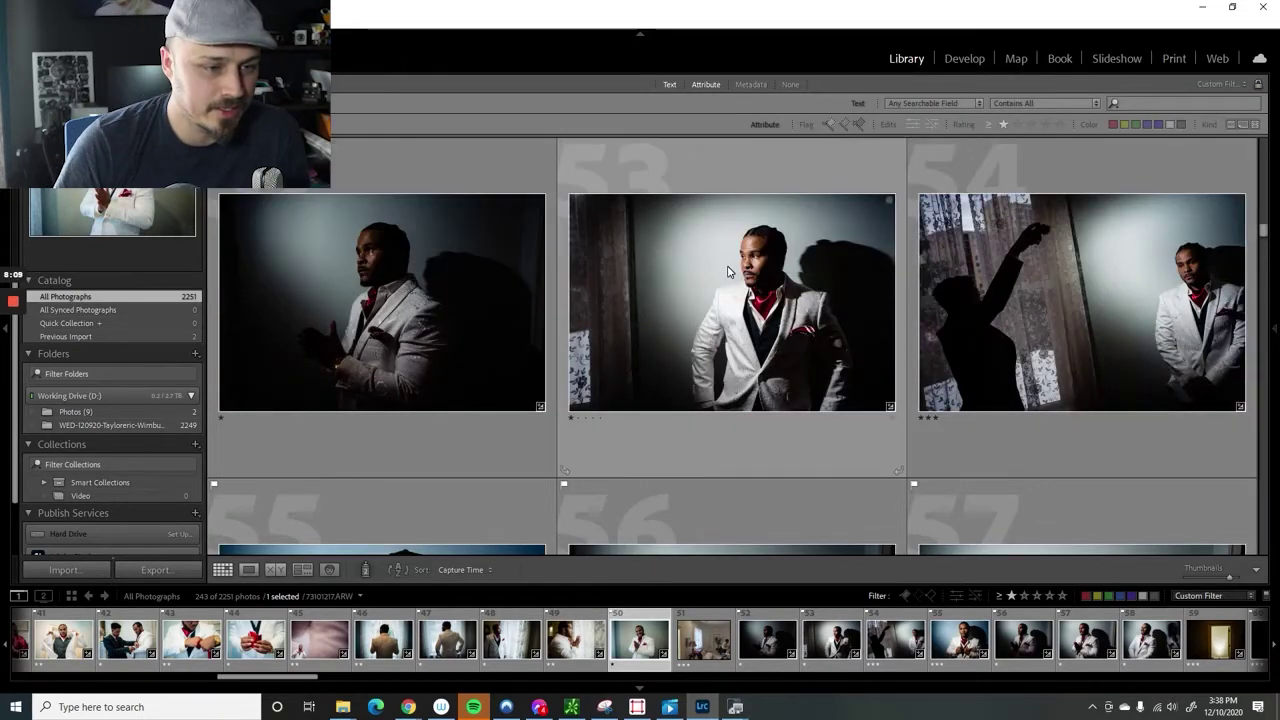
Browse the neighbouring shots and open the lapel portrait 73101303.ARW in Develop.
key(Left)
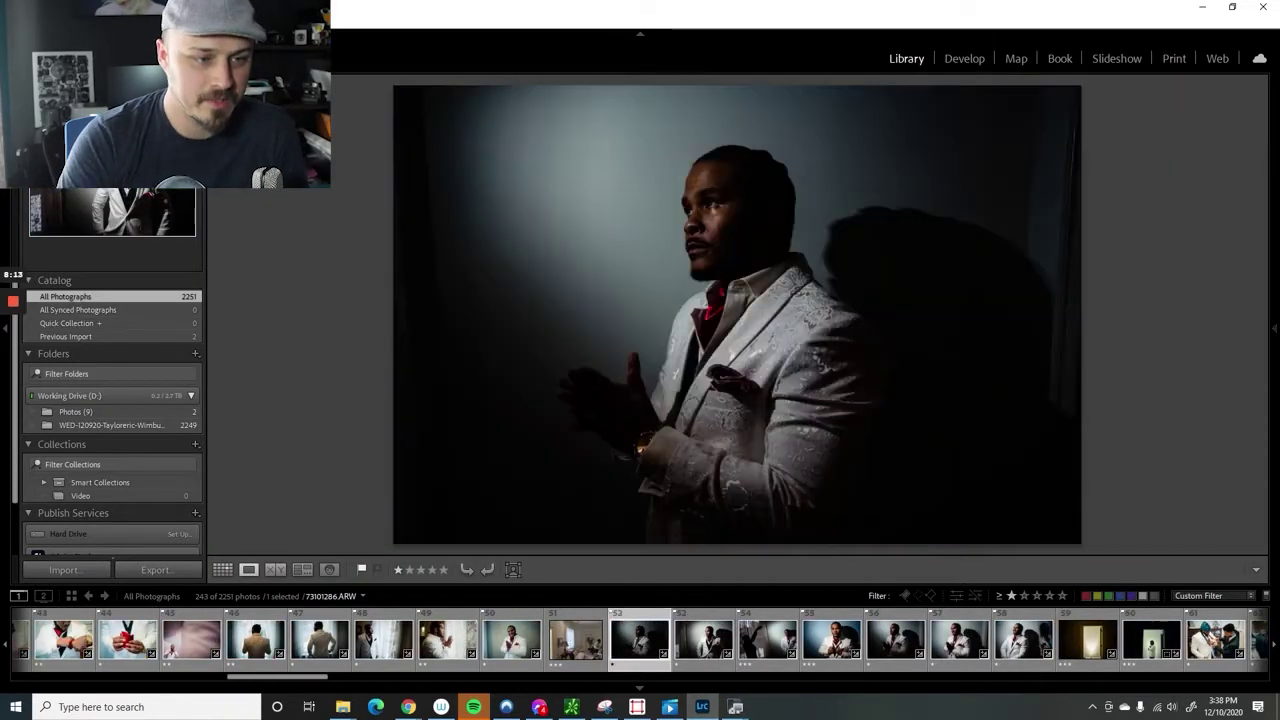
key(Left)
key(Right)
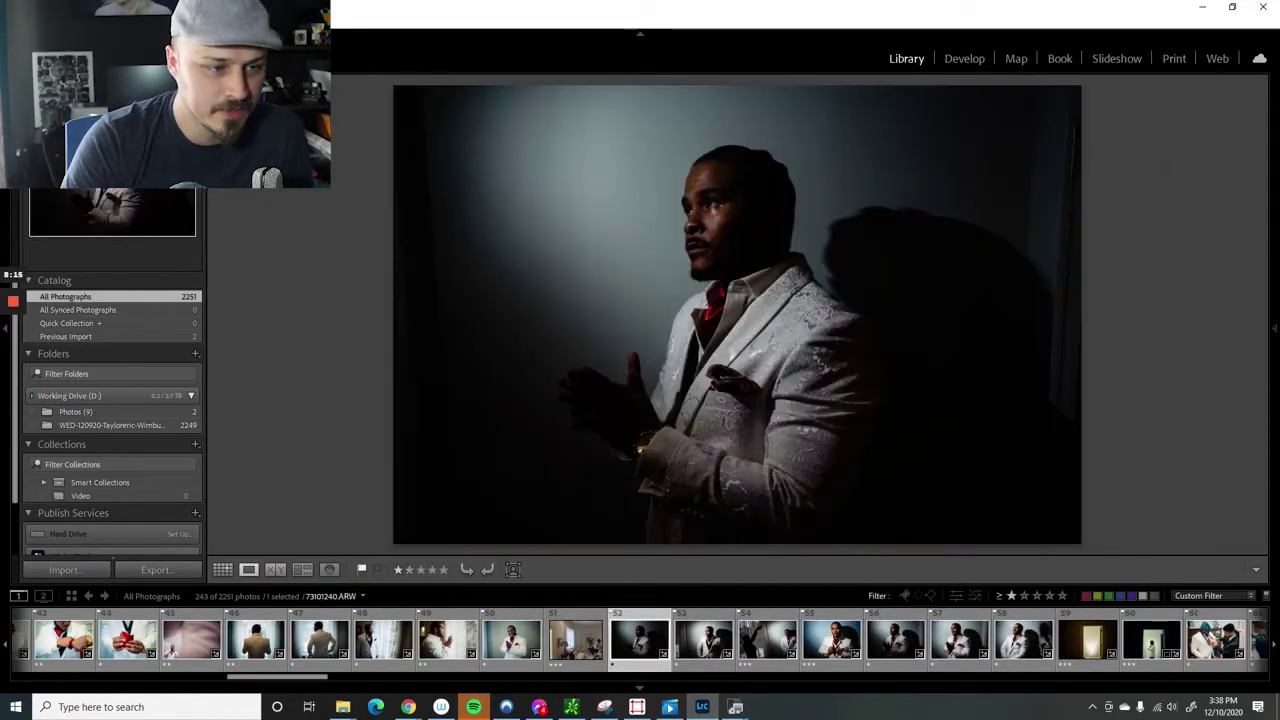
key(Right)
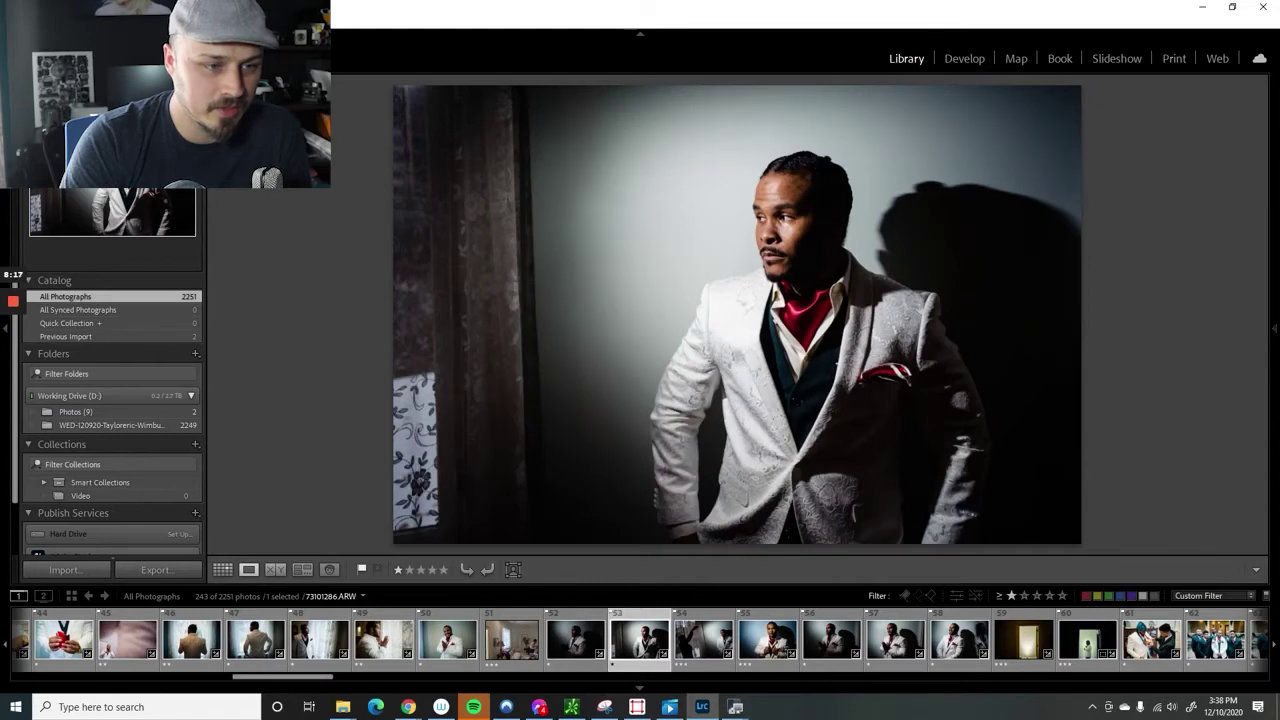
key(Right)
key(Right)
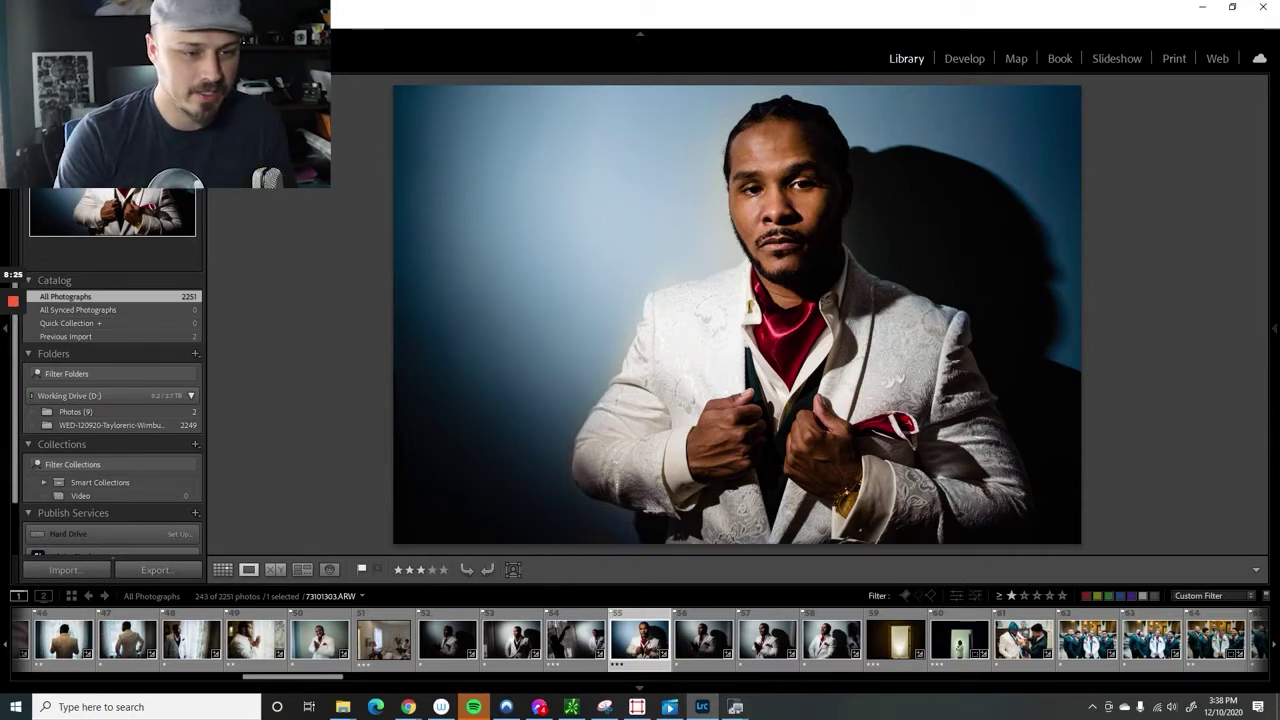
key(Right)
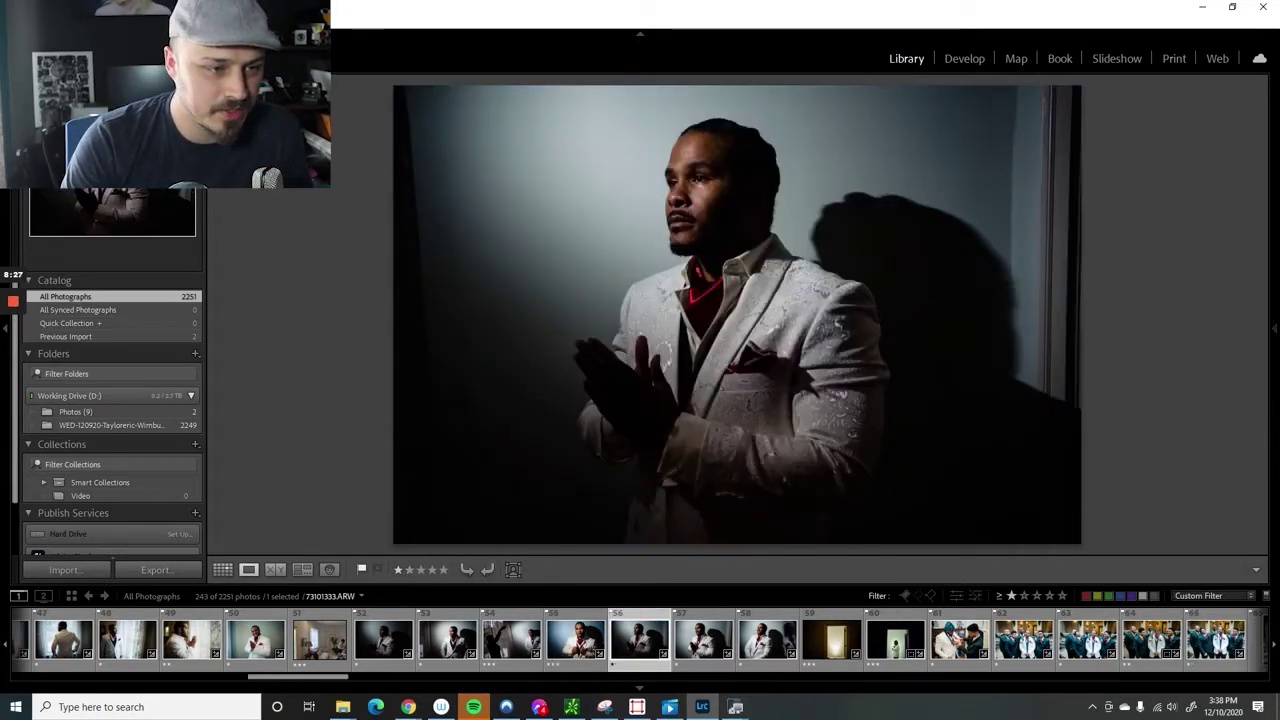
key(Right)
key(Right)
key(Right)
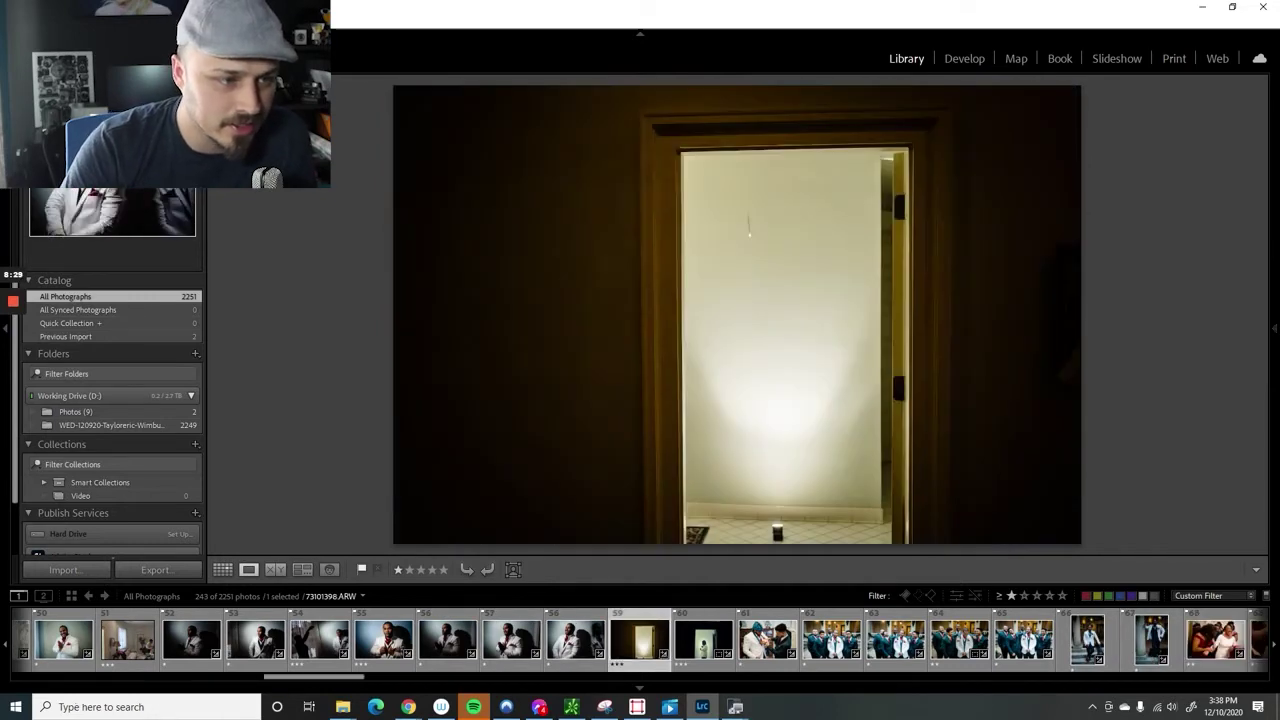
key(Left)
key(Left)
key(Left)
key(Left)
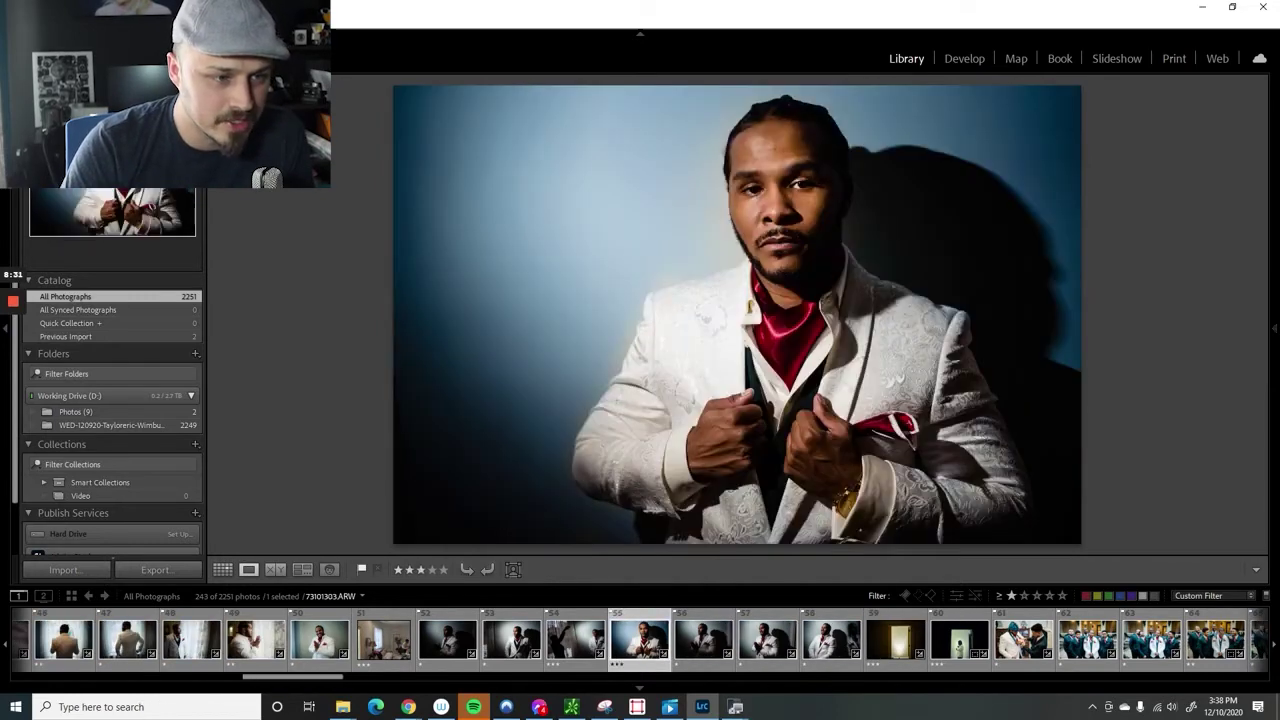
click(974, 57)
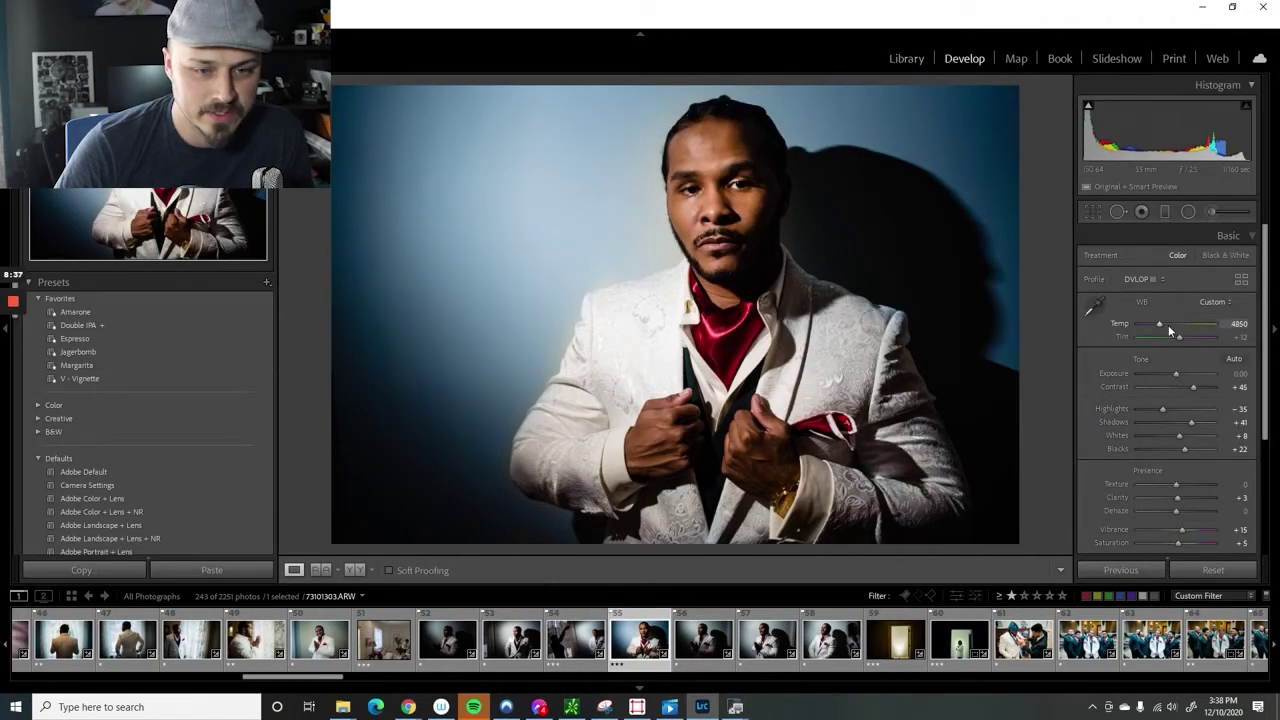
With the Adjustment Brush, select the Temp 34 pin and paint it over the groom's jacket.
click(1214, 209)
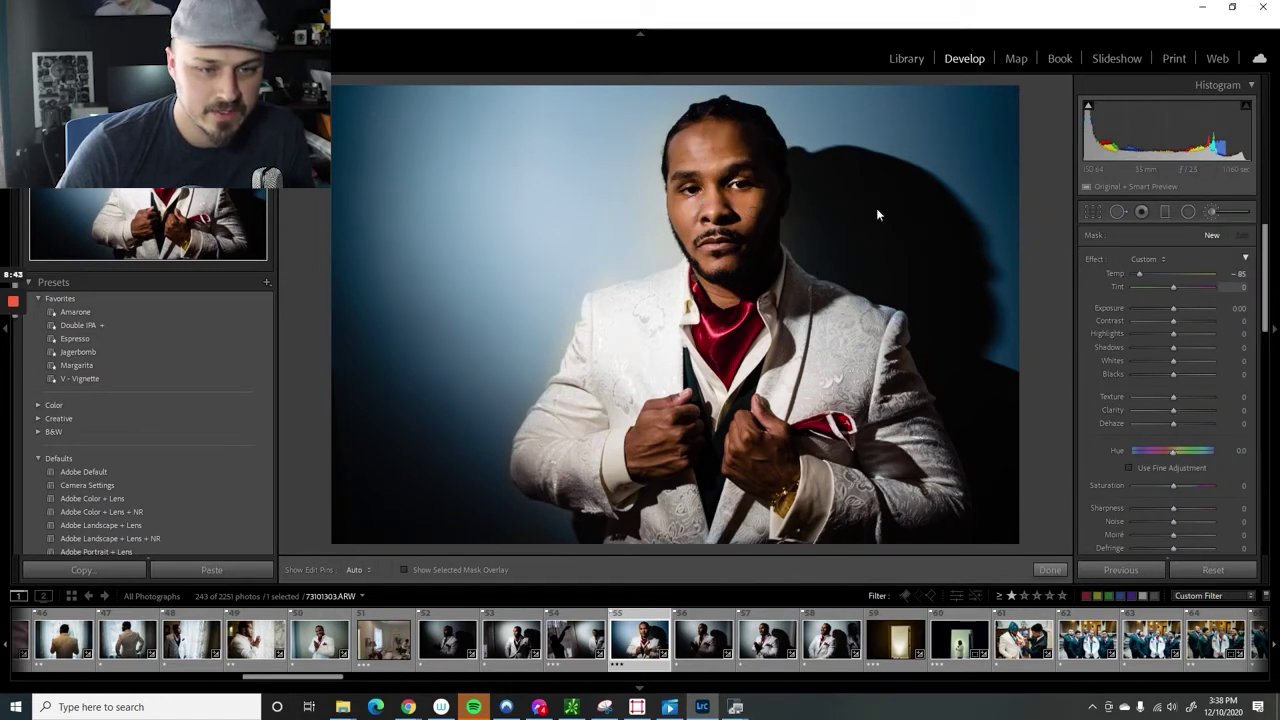
click(706, 202)
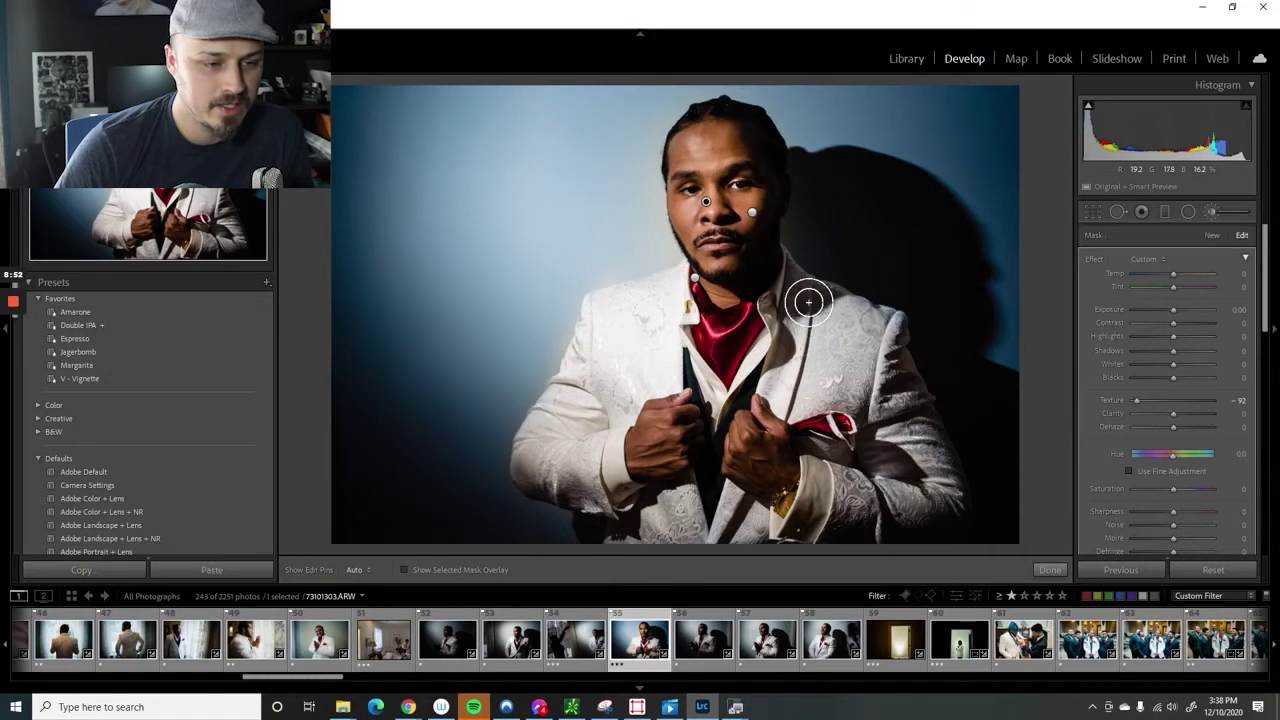
click(752, 212)
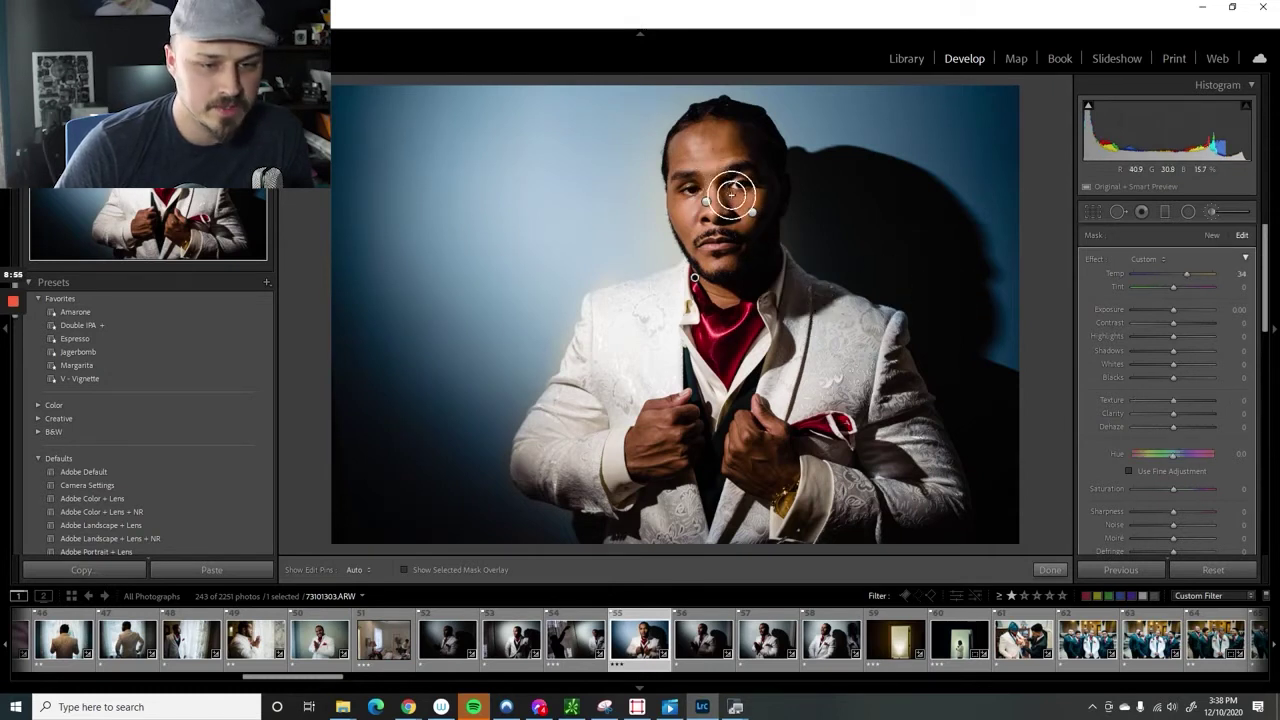
drag(878, 305, 898, 392)
key(h)
mouse_move(889, 323)
mouse_down()
mouse_move(837, 294)
mouse_move(889, 291)
mouse_move(891, 350)
mouse_move(909, 349)
mouse_up()
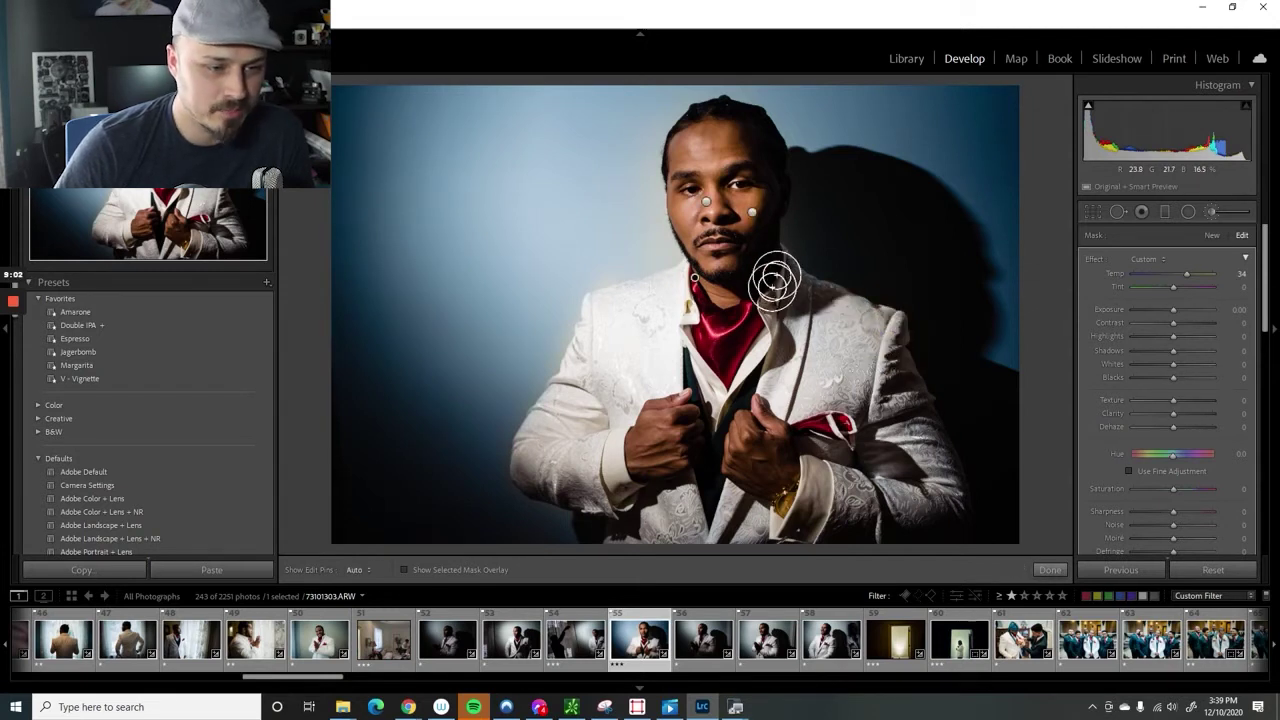
click(866, 320)
click(826, 386)
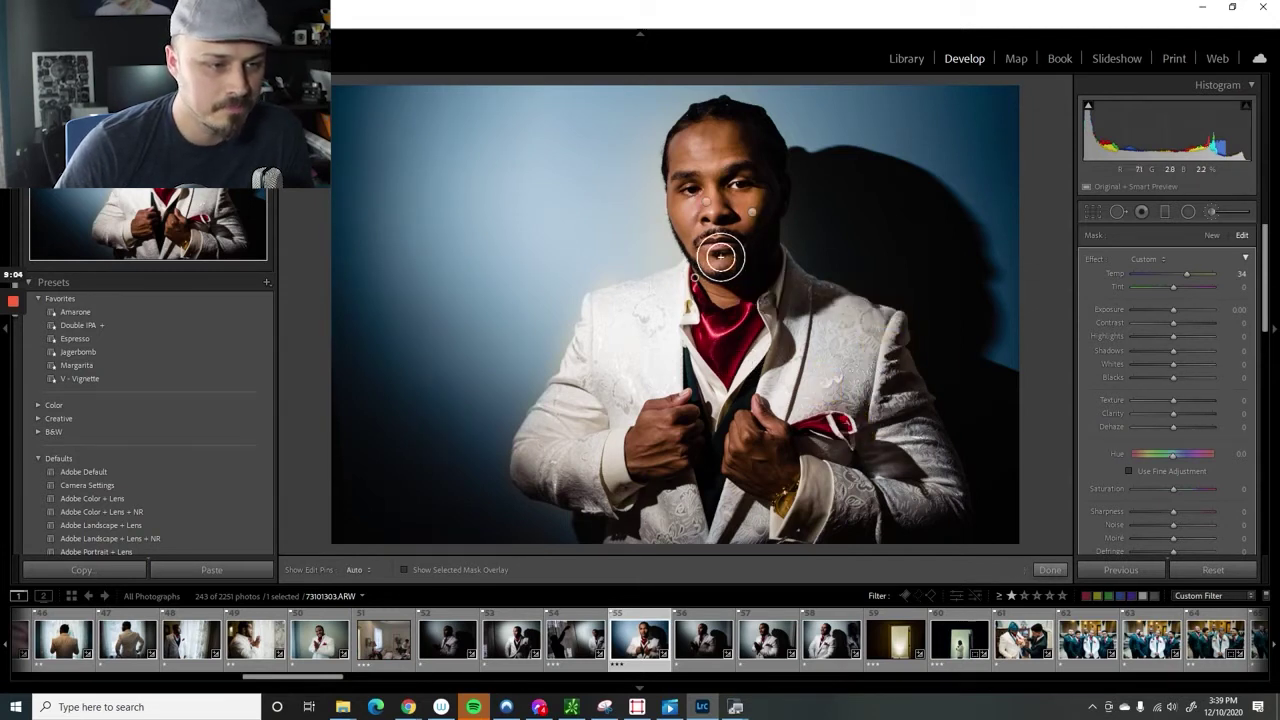
key(h)
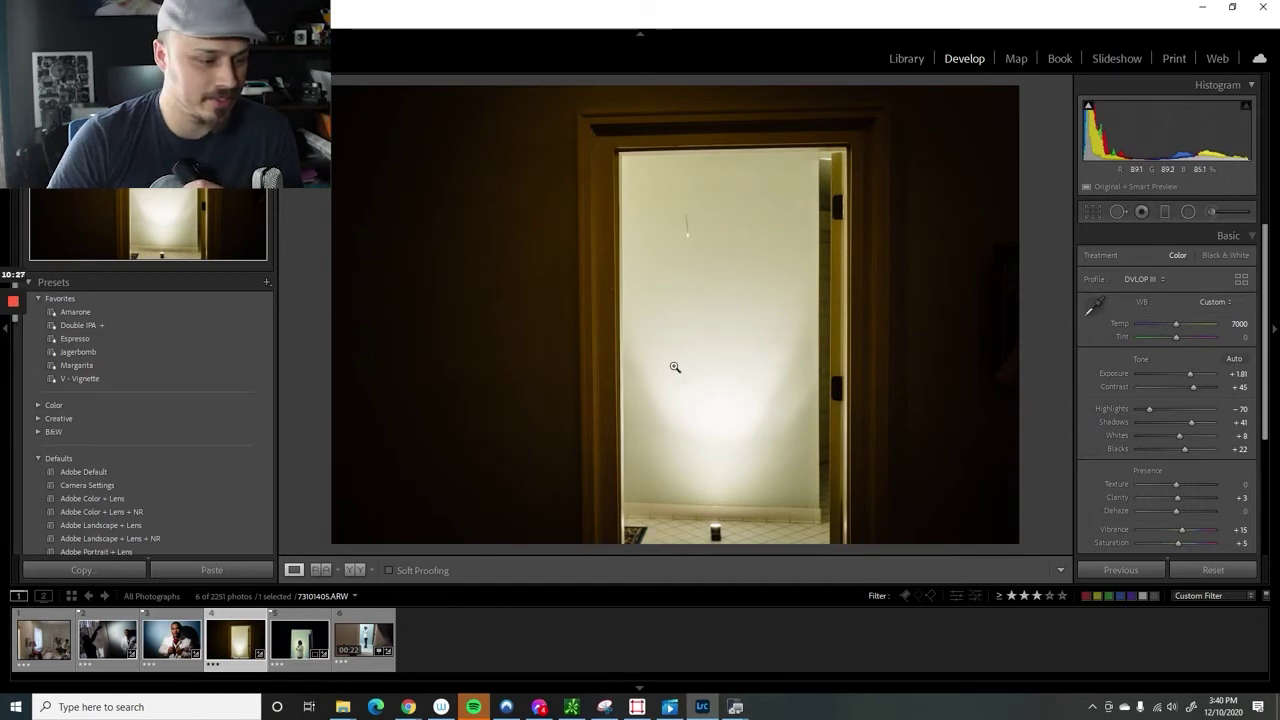
Select the groom-in-doorway photo 73101459.ARW in the filmstrip.
click(290, 655)
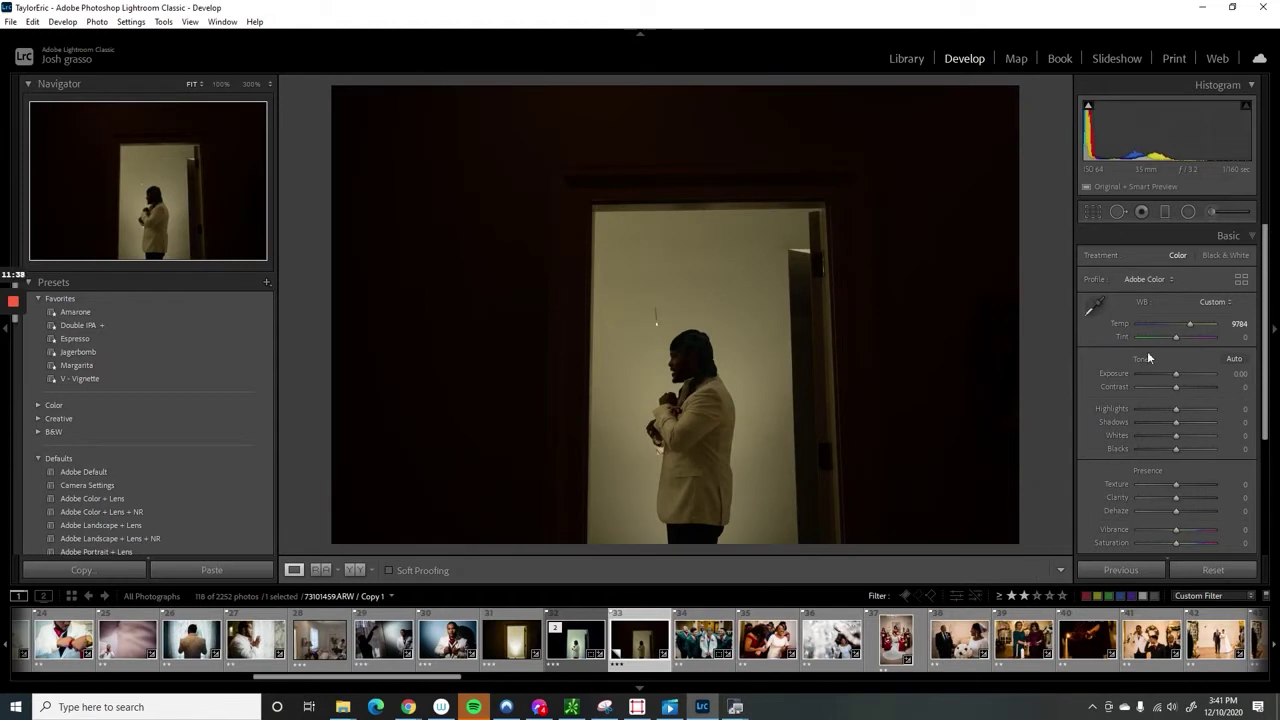
Set Exposure −1.49, Highlights +91, Shadows −46 and Blacks −12 in the Basic panel.
click(1166, 376)
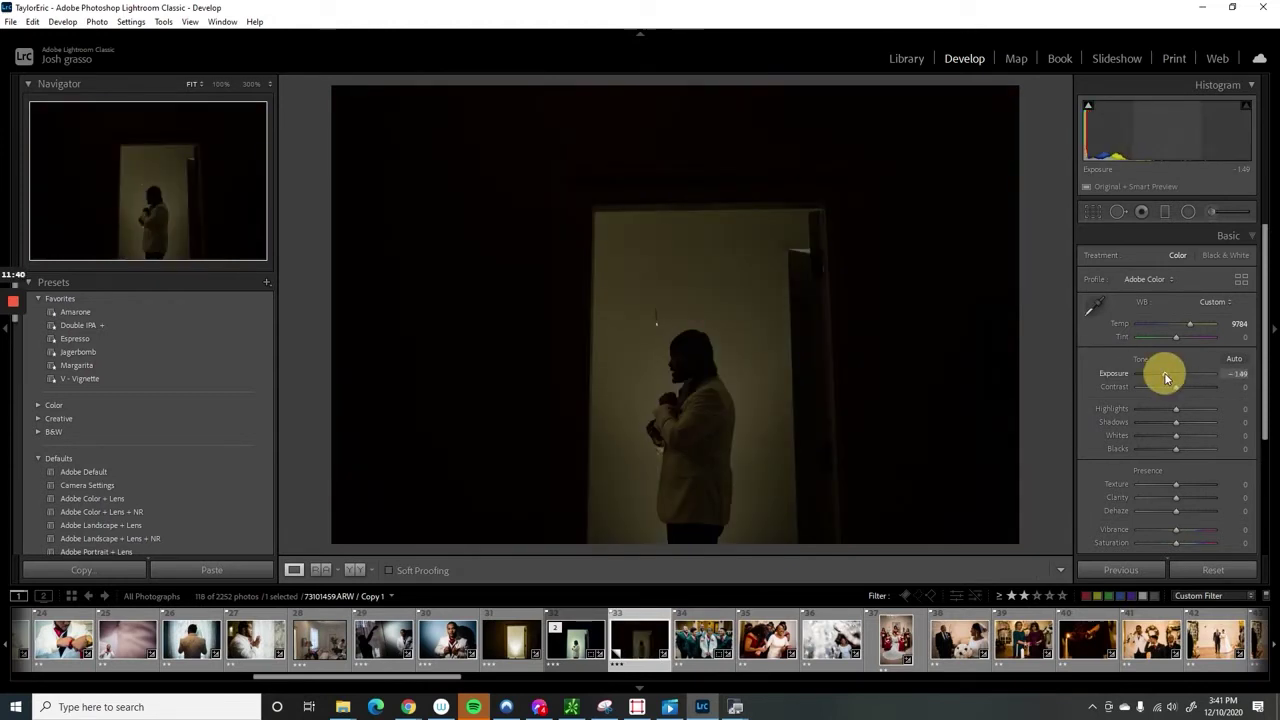
drag(1188, 408, 1202, 434)
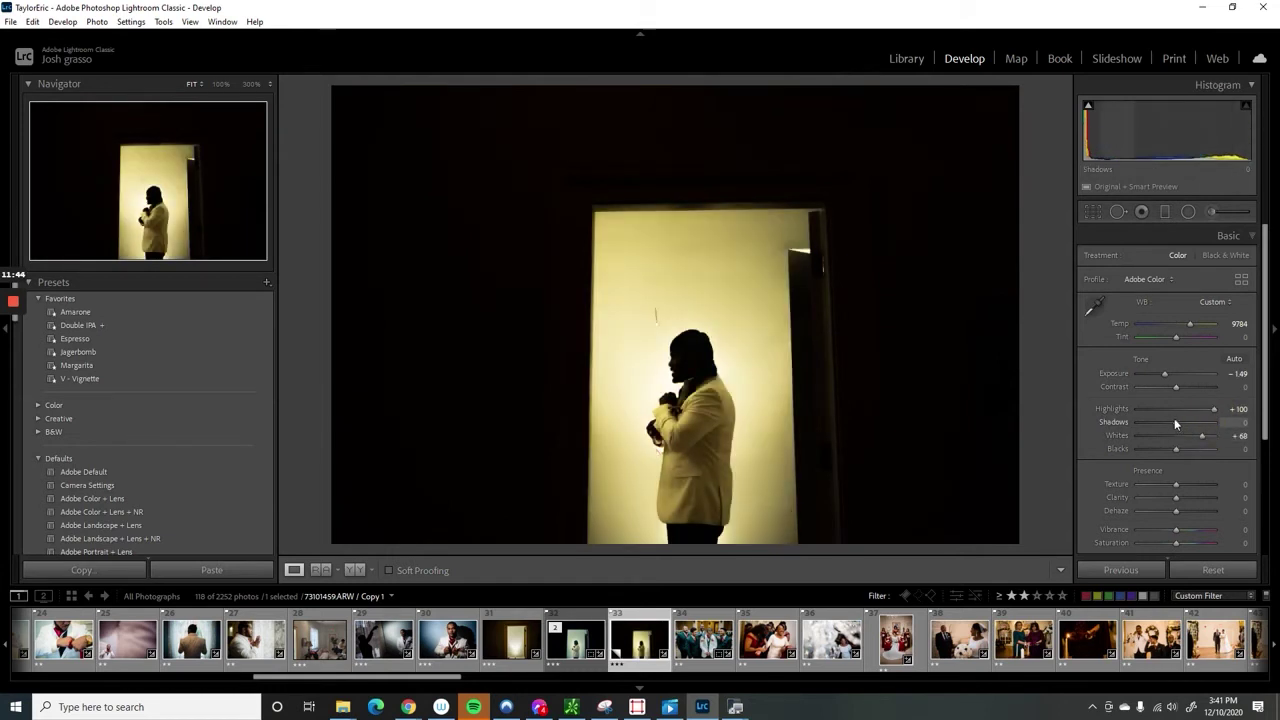
drag(1176, 449, 1171, 450)
click(1177, 428)
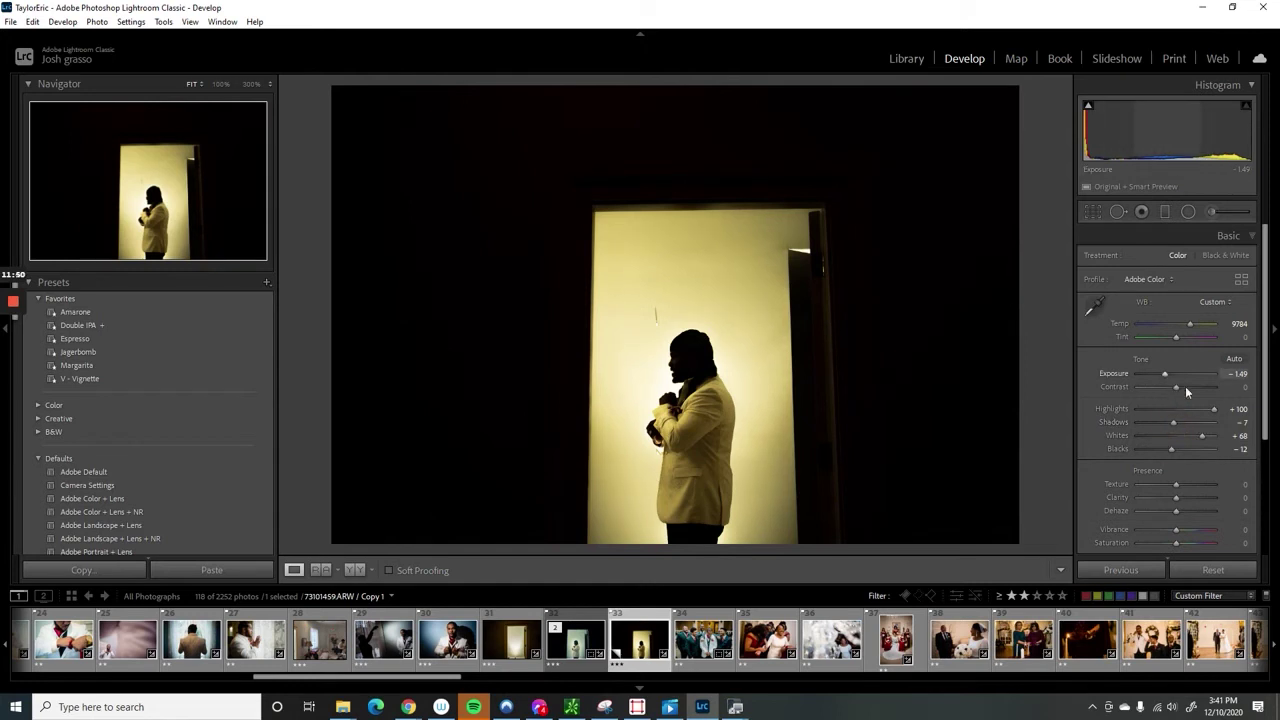
drag(1214, 410, 1154, 425)
click(1170, 428)
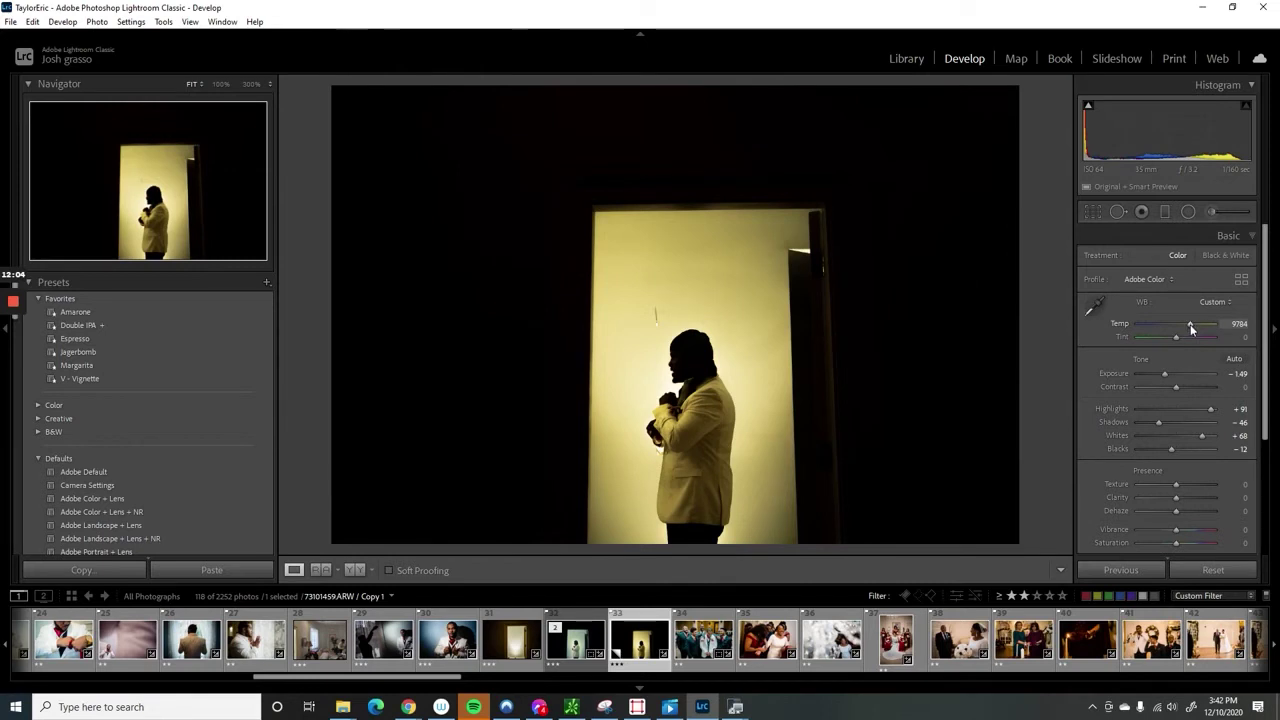
Set Temp to 6092 and Tint to +55, then apply the Black & White treatment.
drag(1190, 324, 1187, 324)
scroll(1190, 324, down, 8)
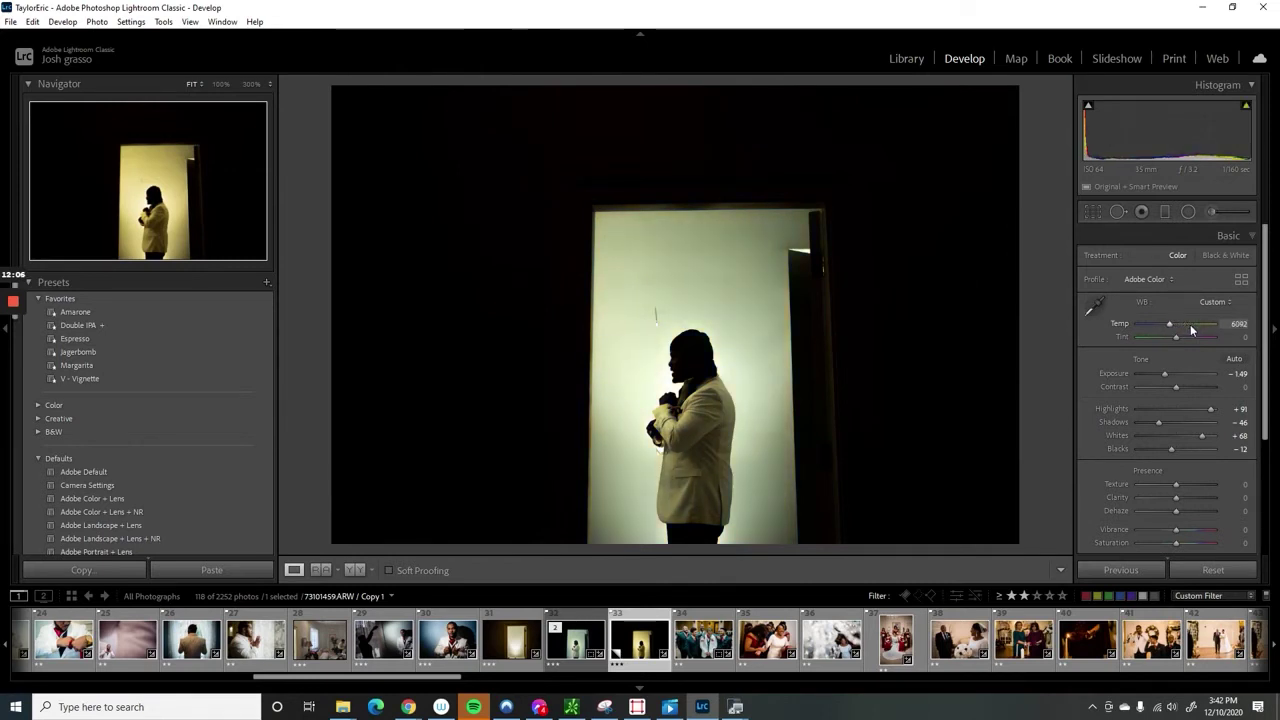
scroll(1178, 336, up, 5)
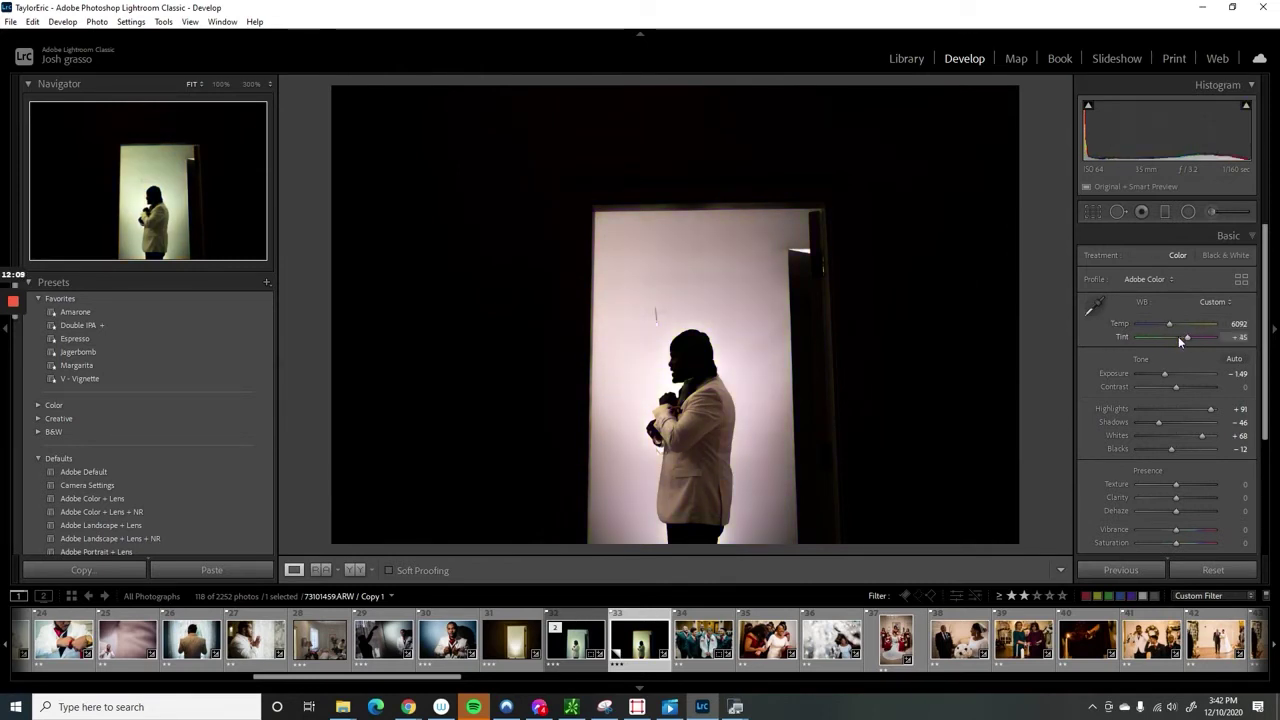
scroll(1178, 336, up, 1)
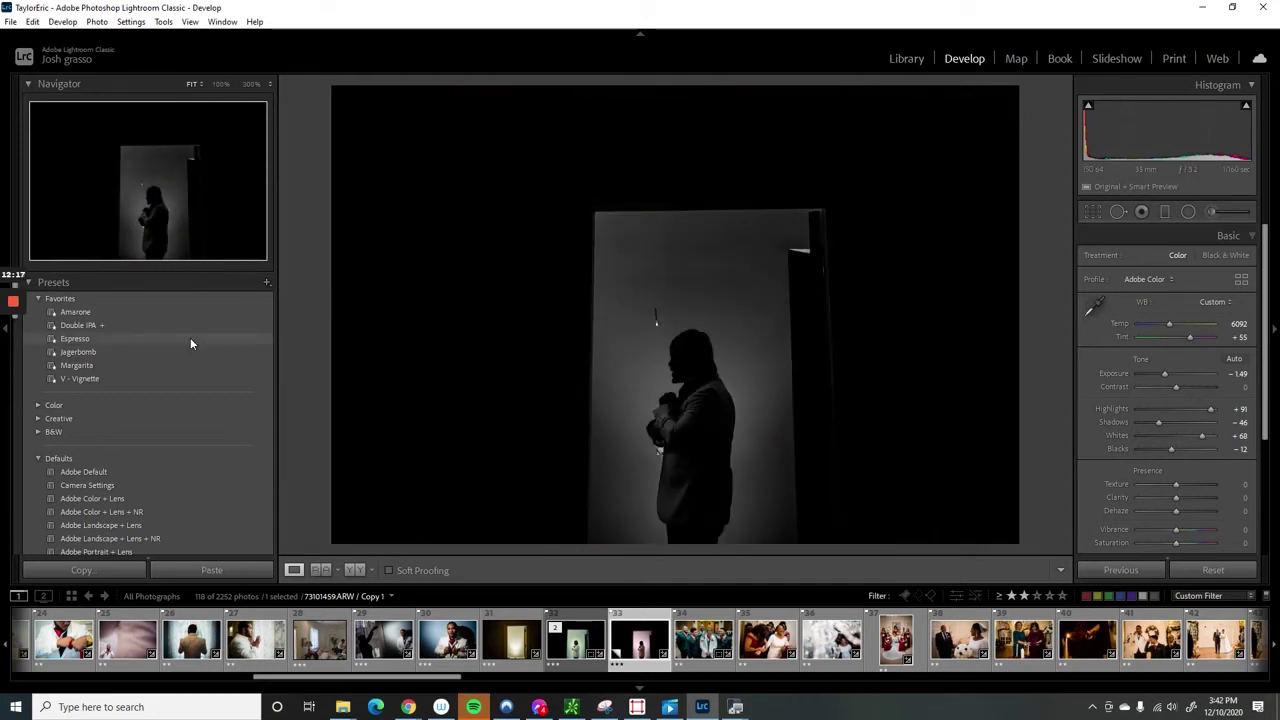
click(1224, 255)
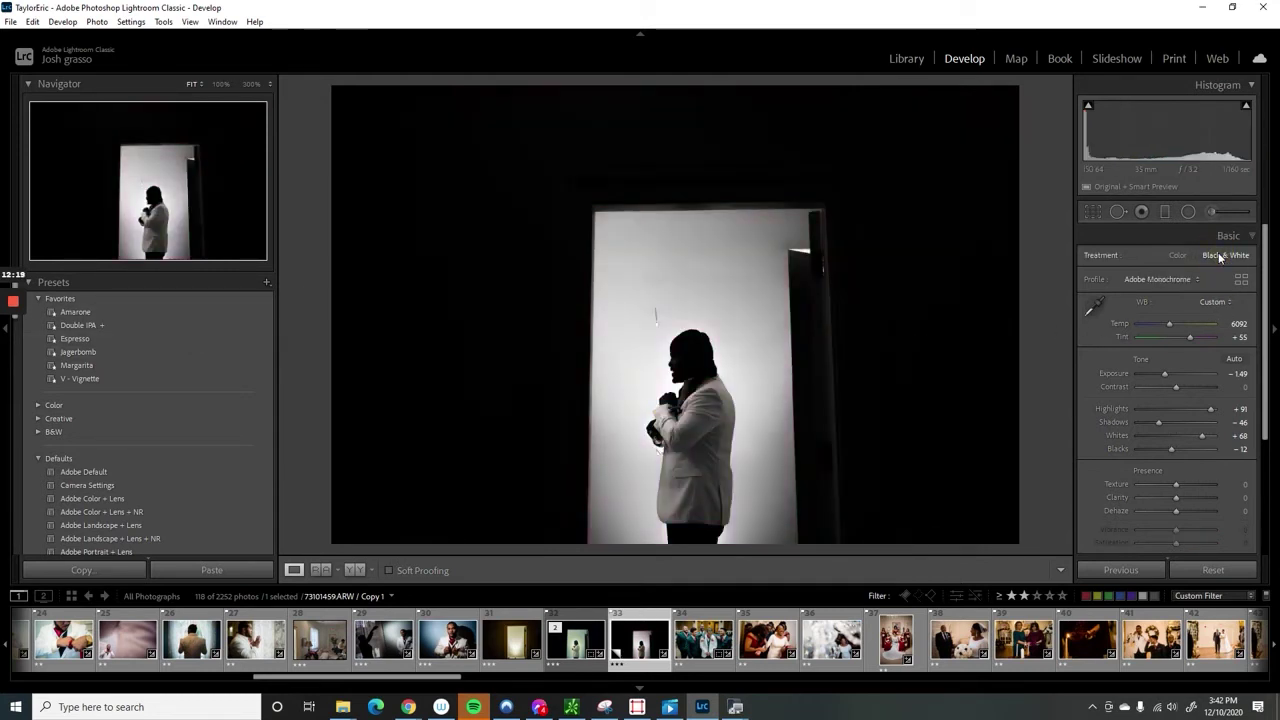
Drop Blacks to −54 and heal the small wall mark beside the man's head with Spot Removal.
click(1162, 450)
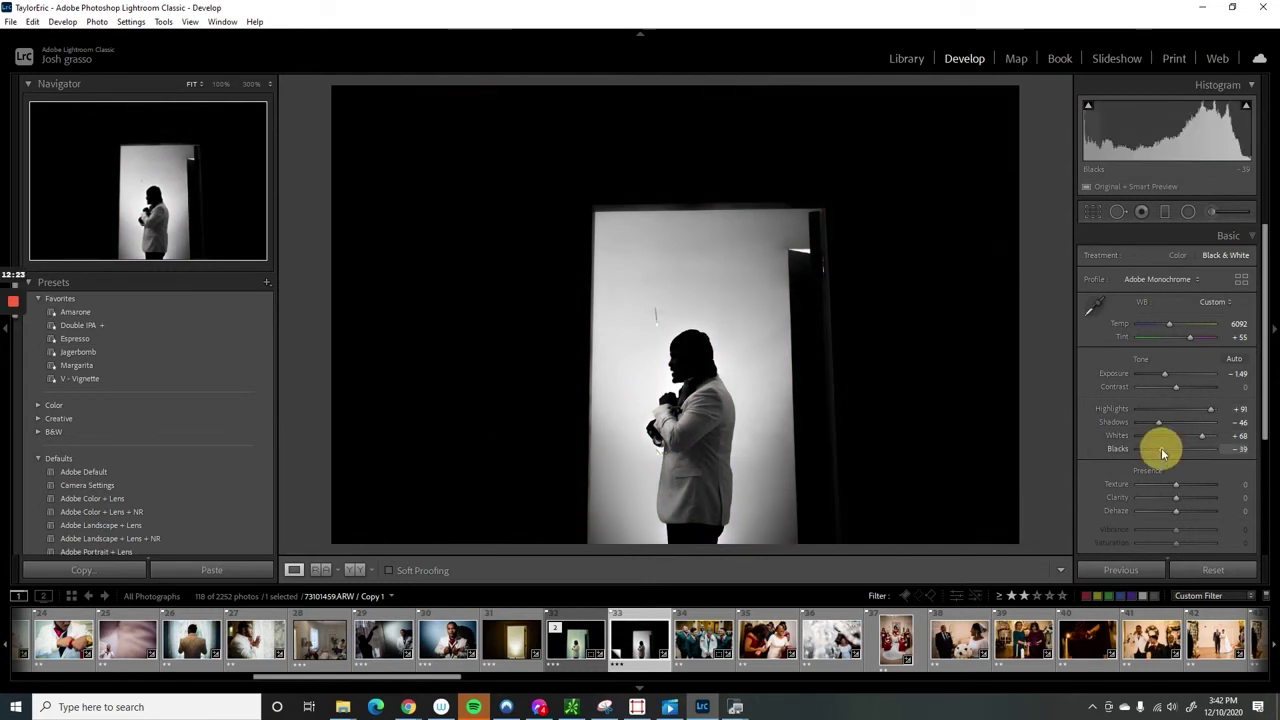
drag(1161, 448, 1155, 449)
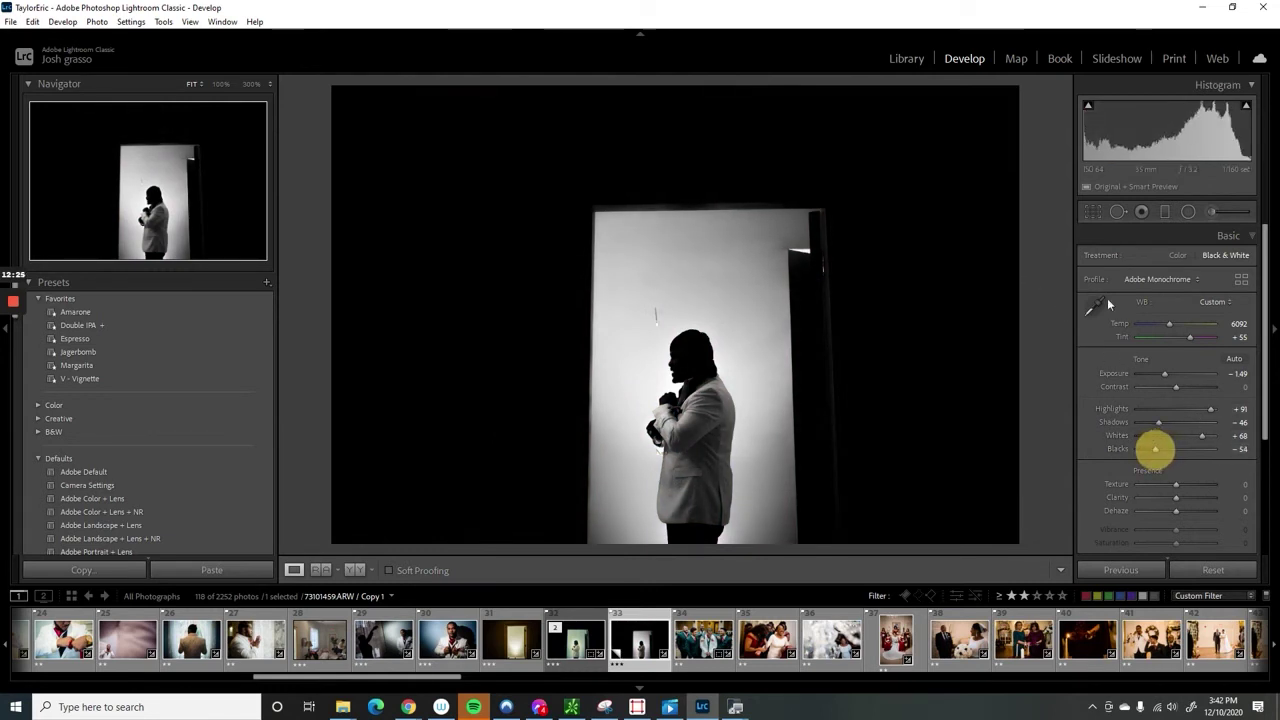
click(1117, 211)
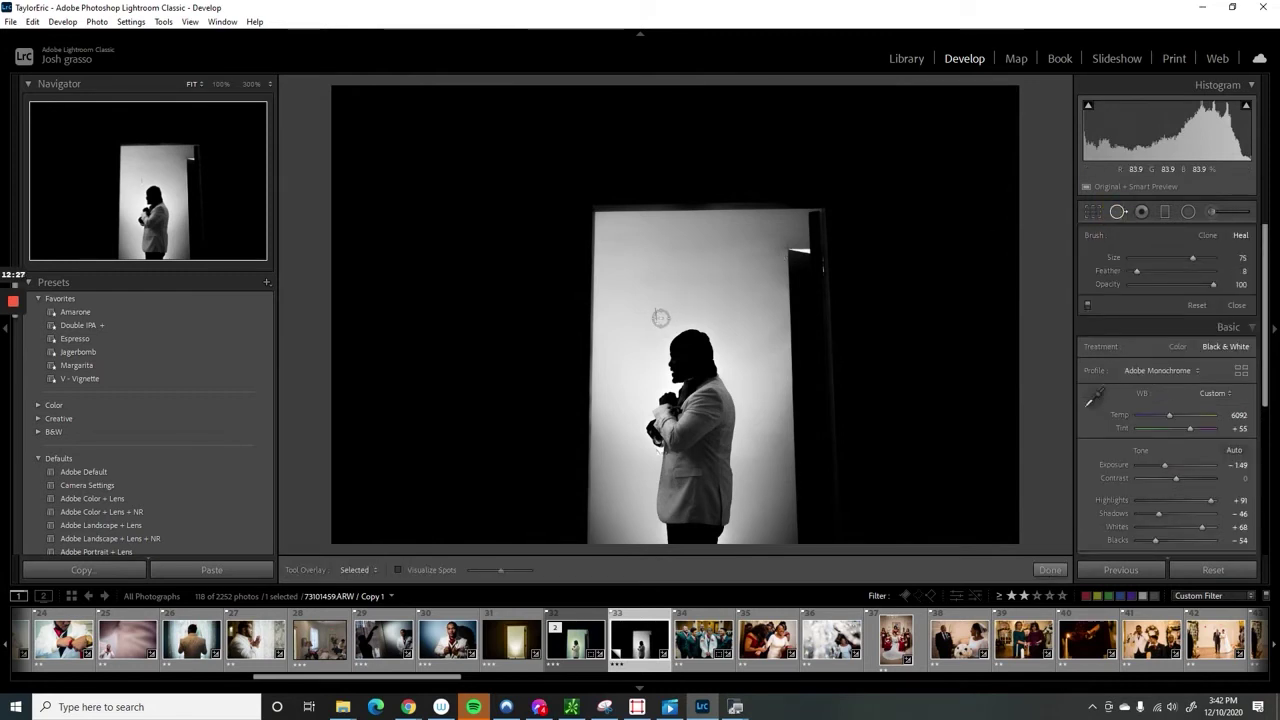
click(656, 322)
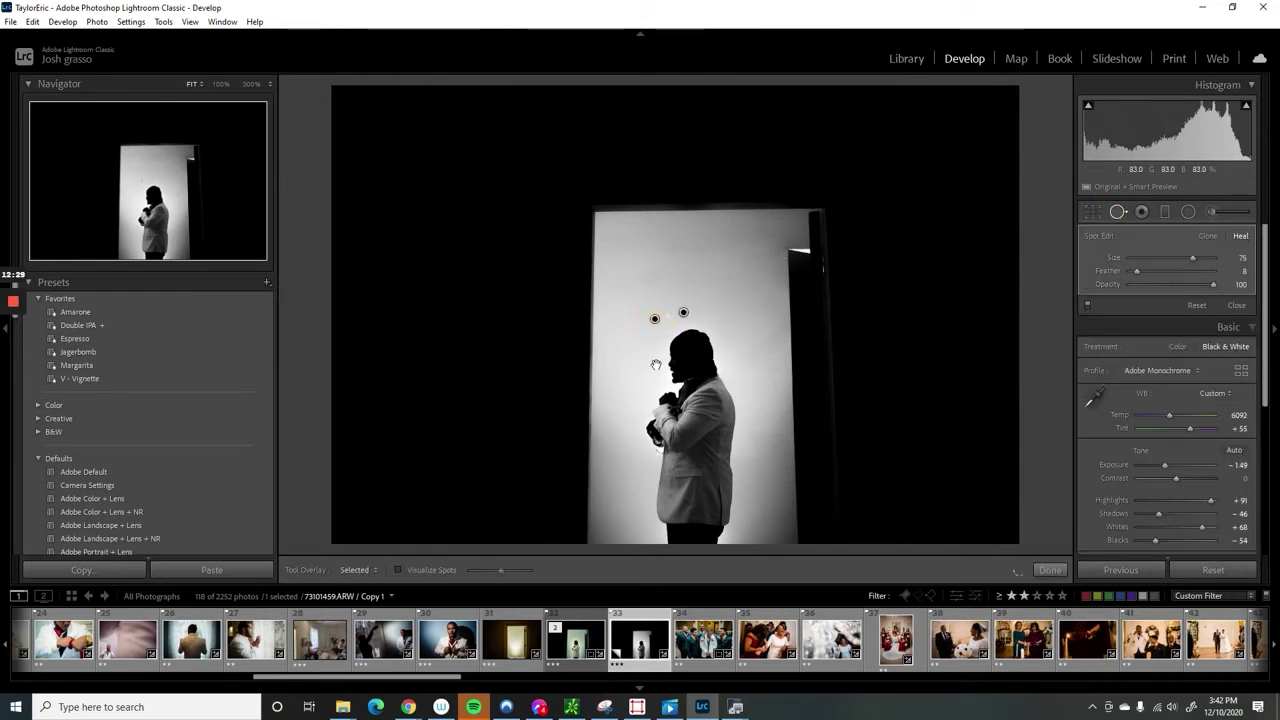
click(1048, 570)
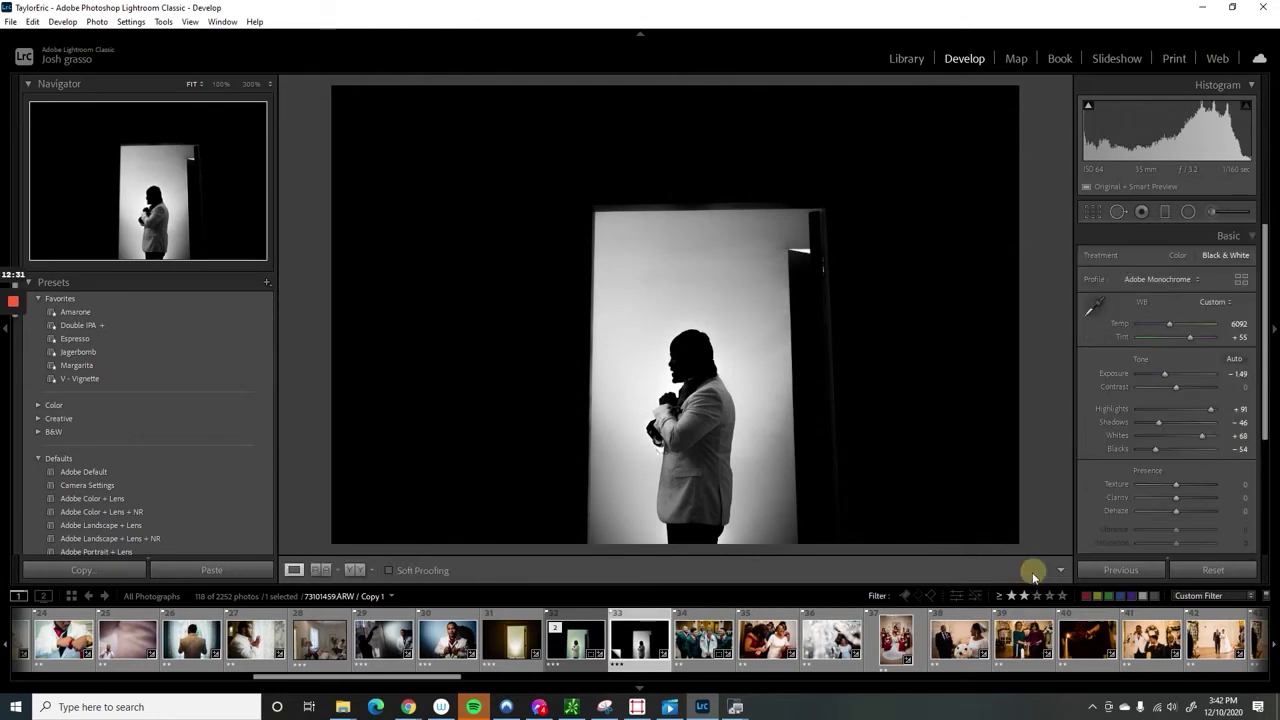
Straighten the silhouette with a 0.50° rotation and filter the filmstrip to three stars and higher.
click(1094, 212)
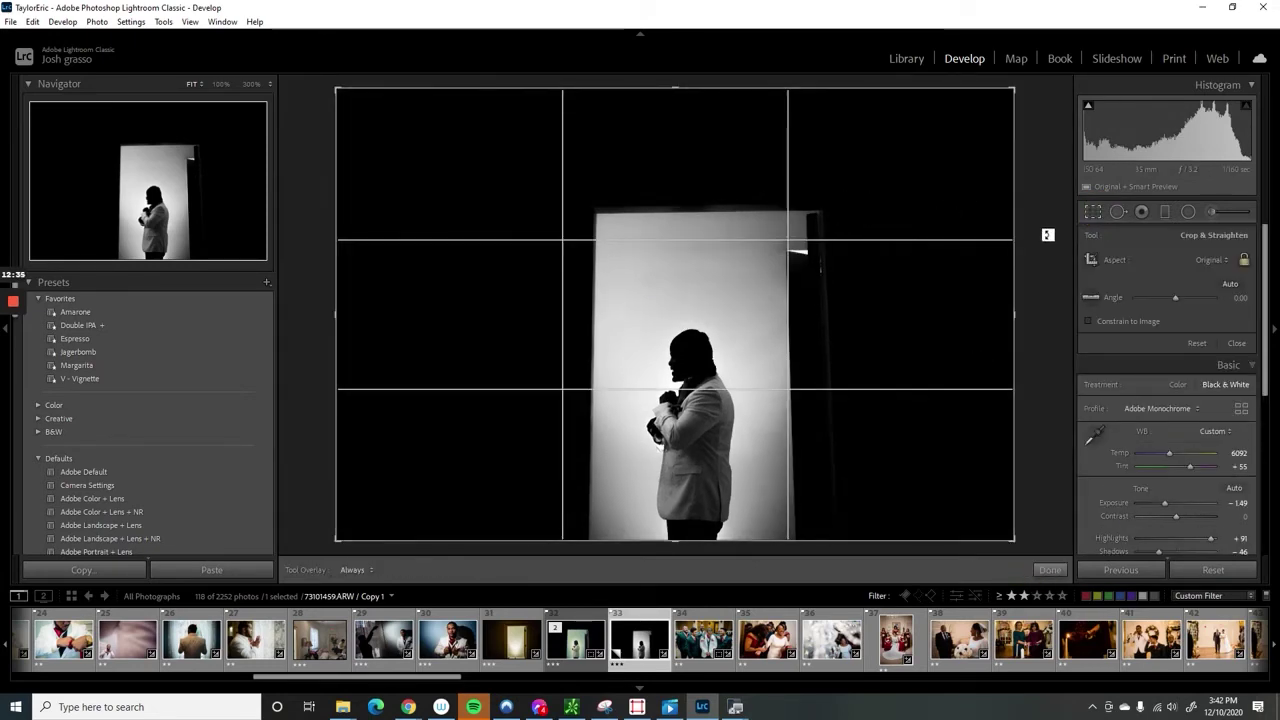
drag(1047, 235, 963, 263)
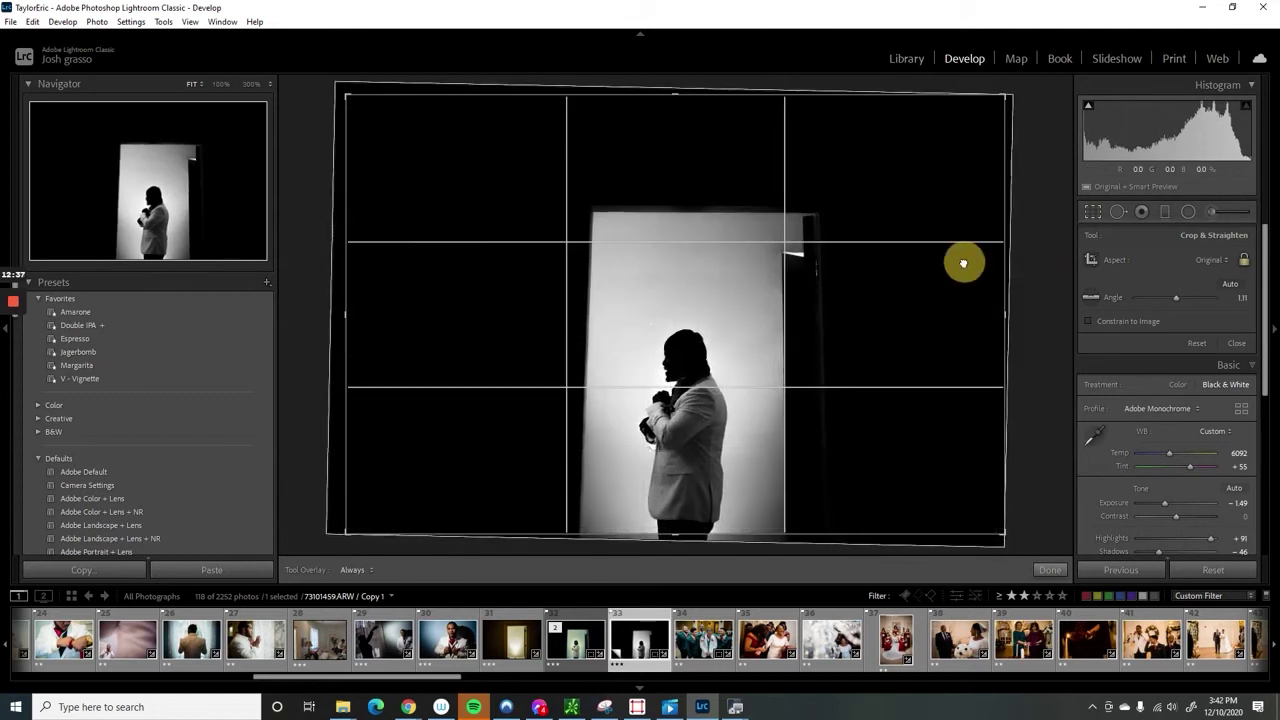
click(1055, 567)
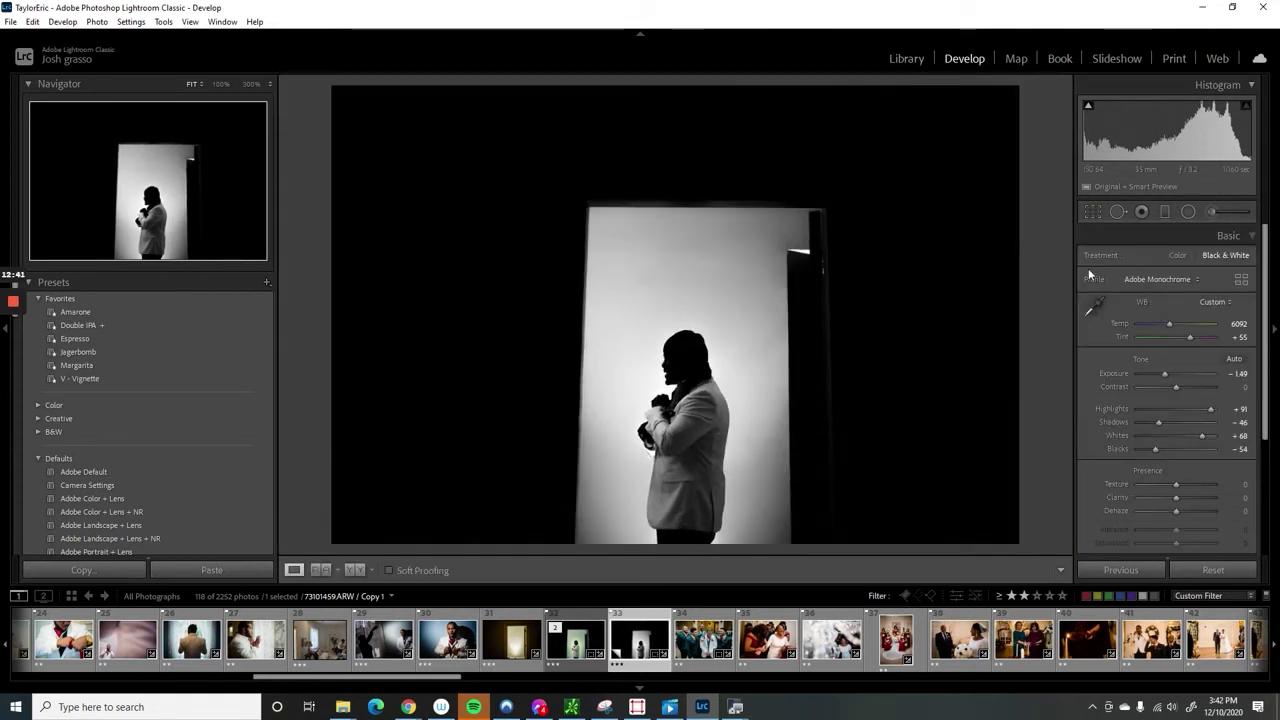
key(r)
drag(1057, 293, 1054, 289)
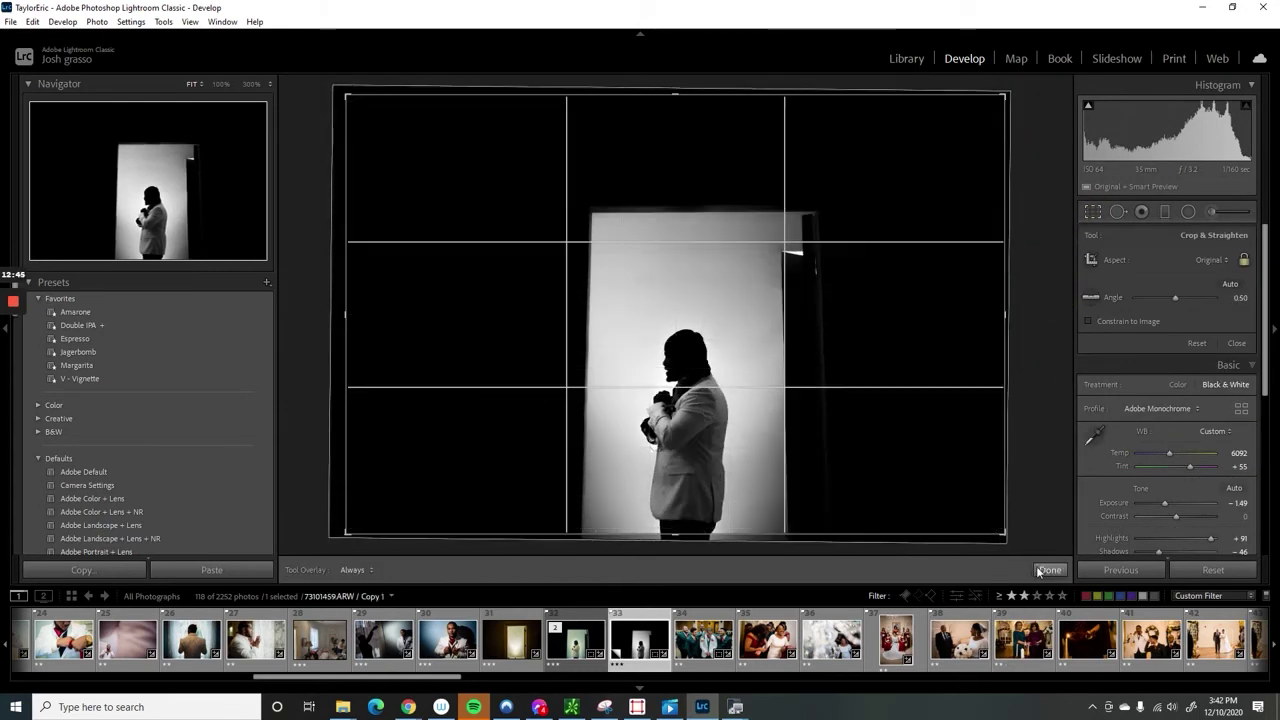
click(1046, 566)
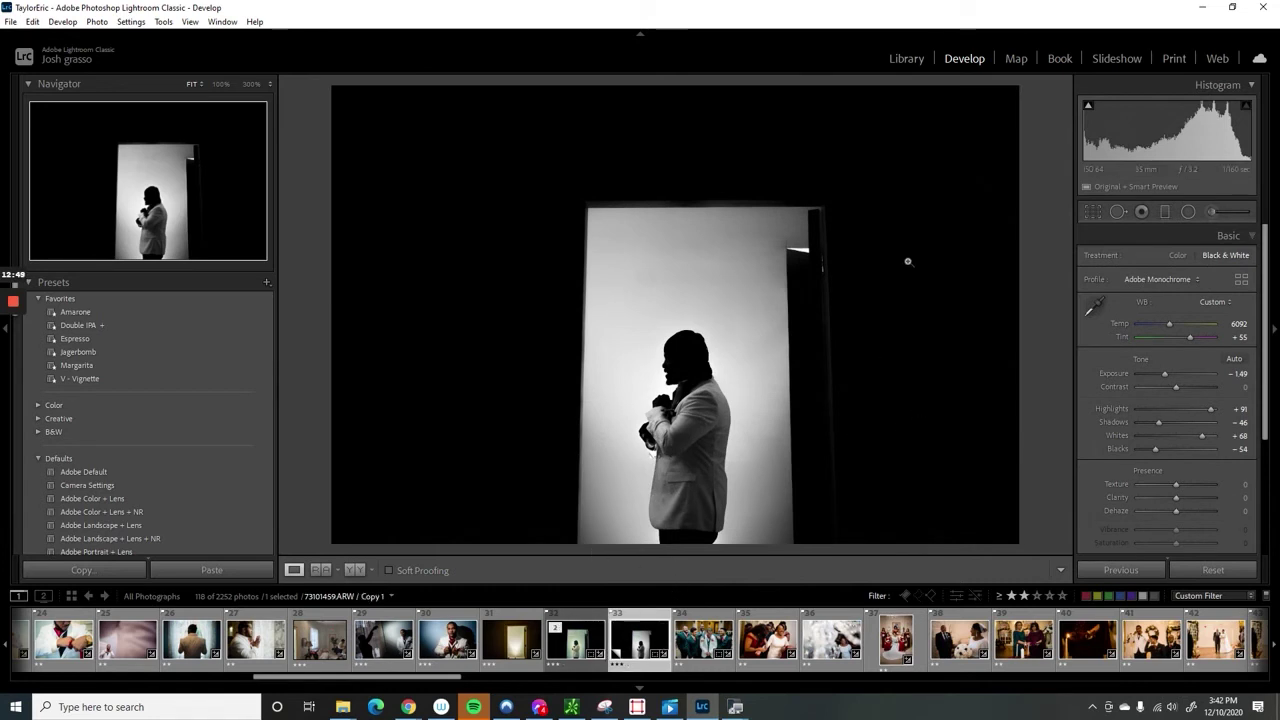
click(1037, 596)
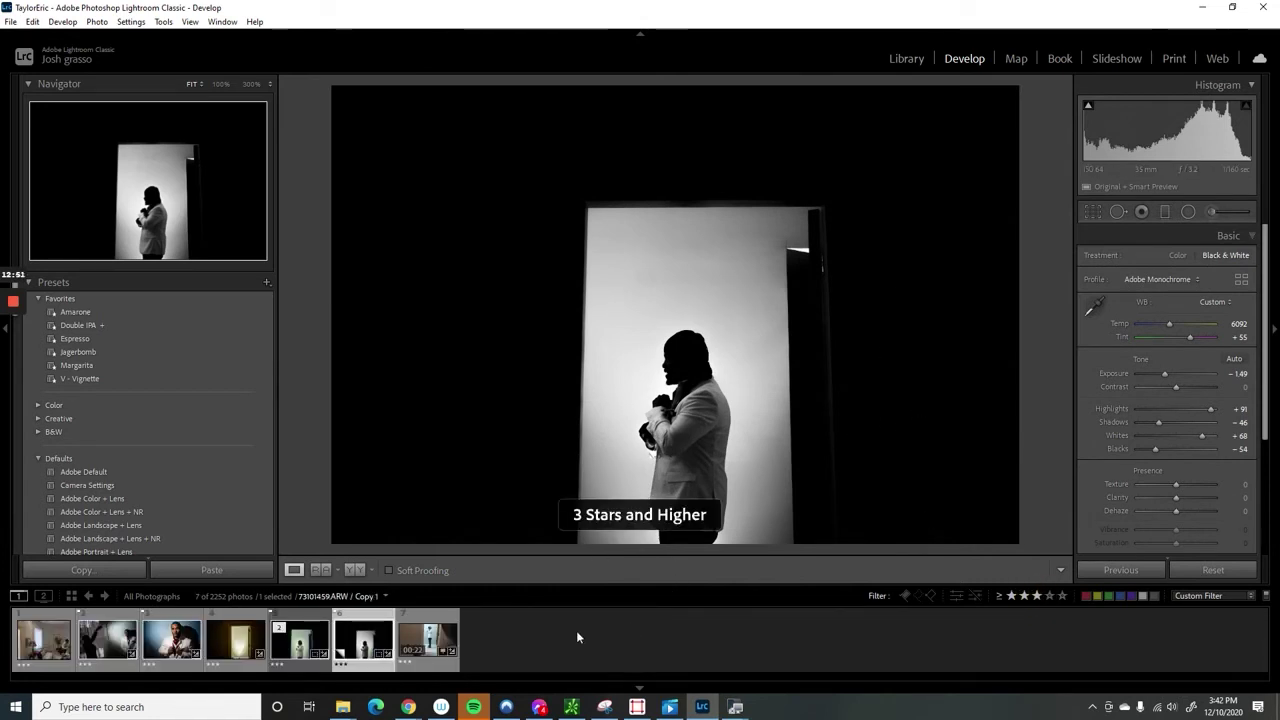
click(428, 648)
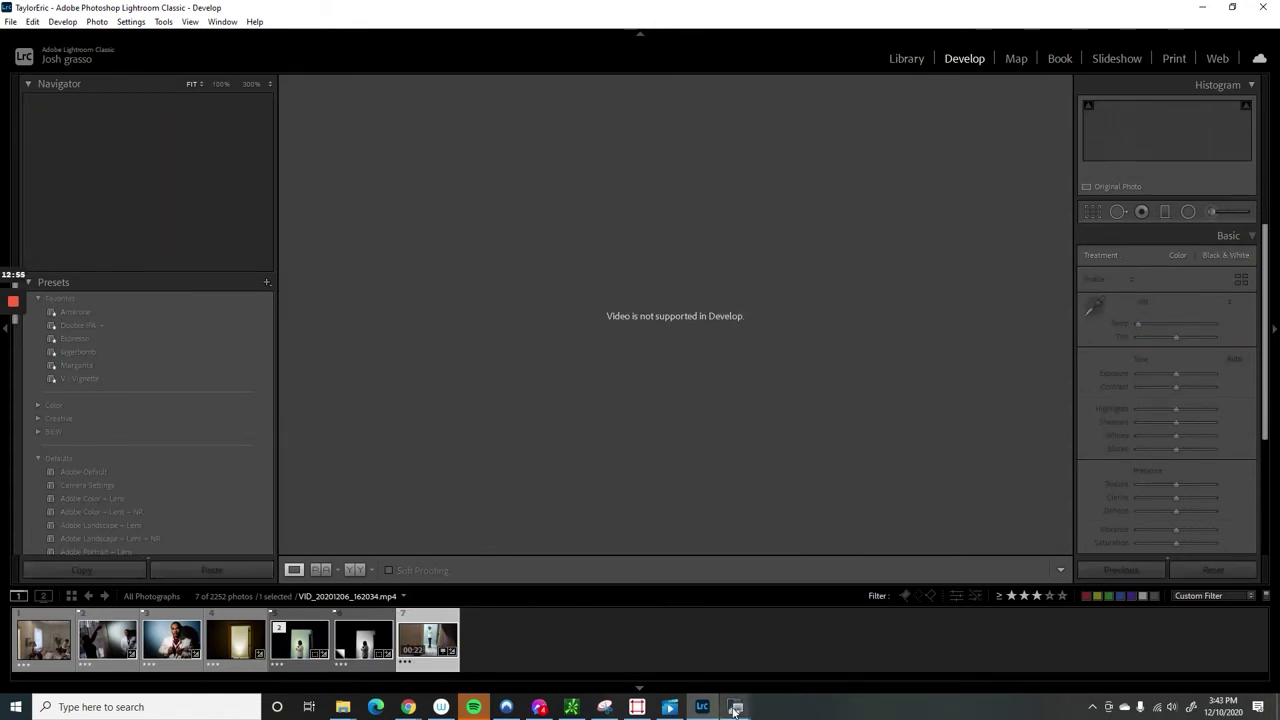
mouse_move(735, 708)
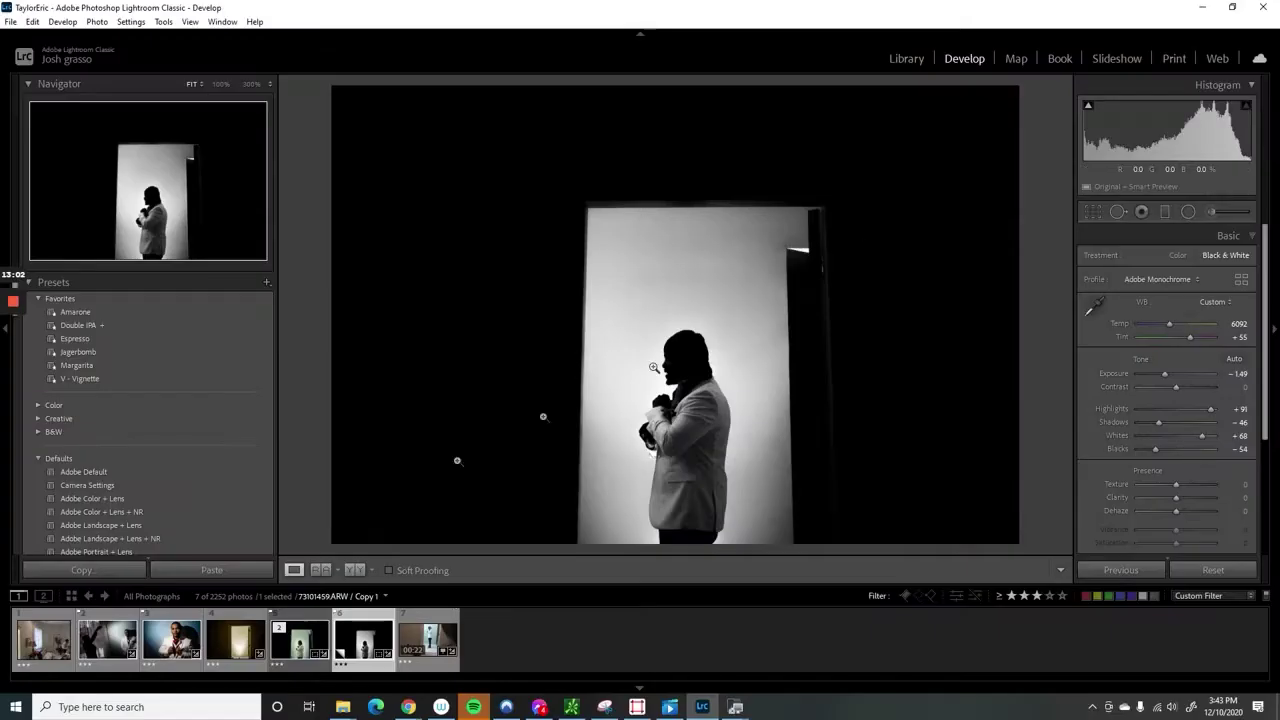
Compare the colour and black-and-white doorway versions, zooming in on the wall and door edge.
click(293, 648)
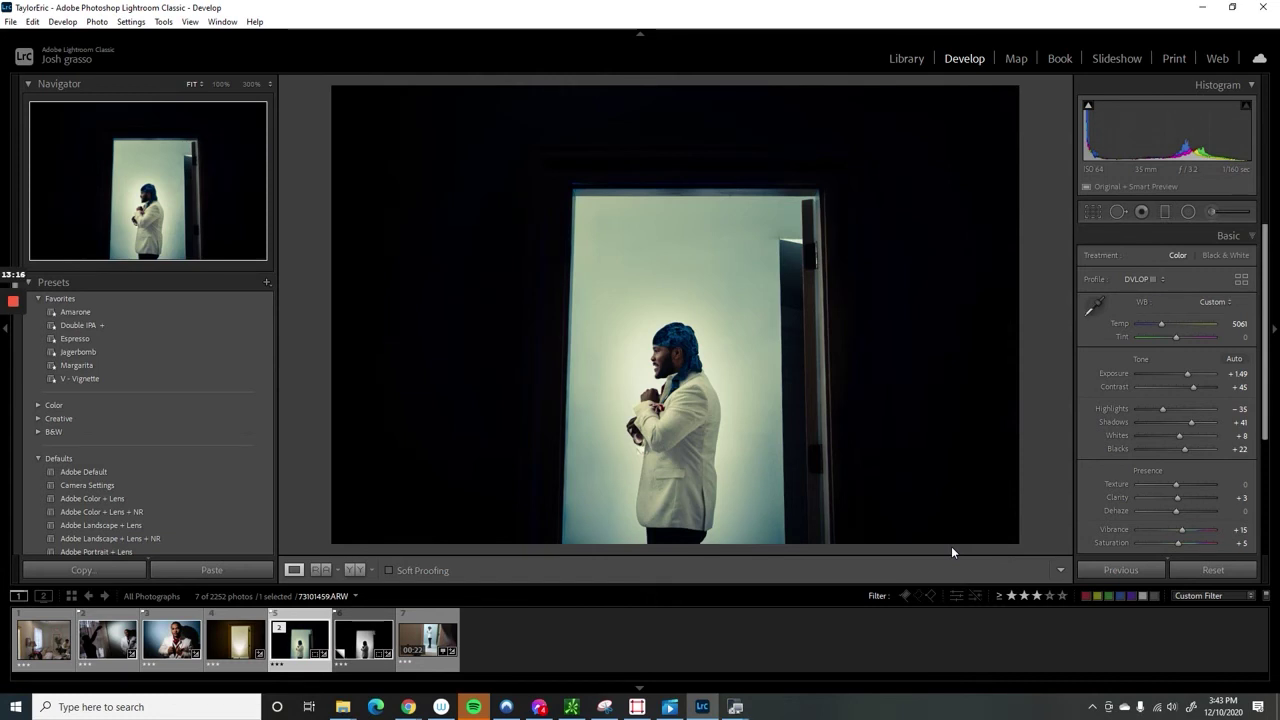
key(Right)
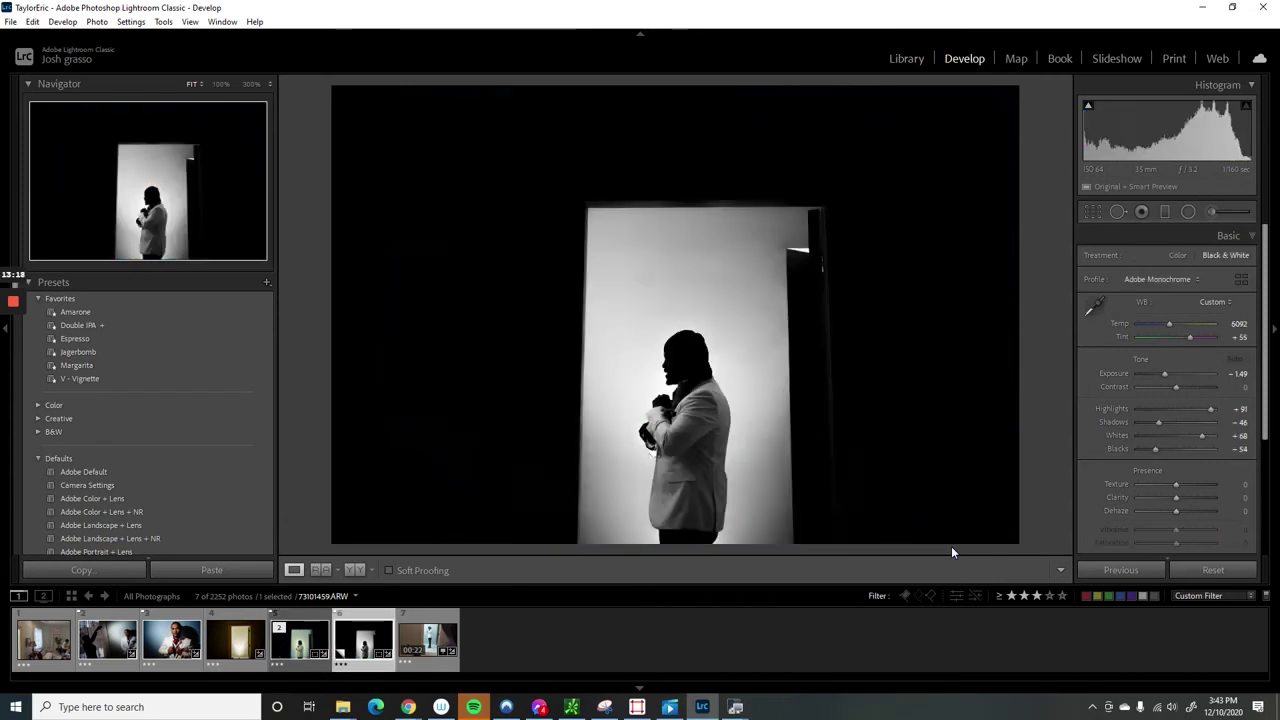
key(ctrl+shift+v)
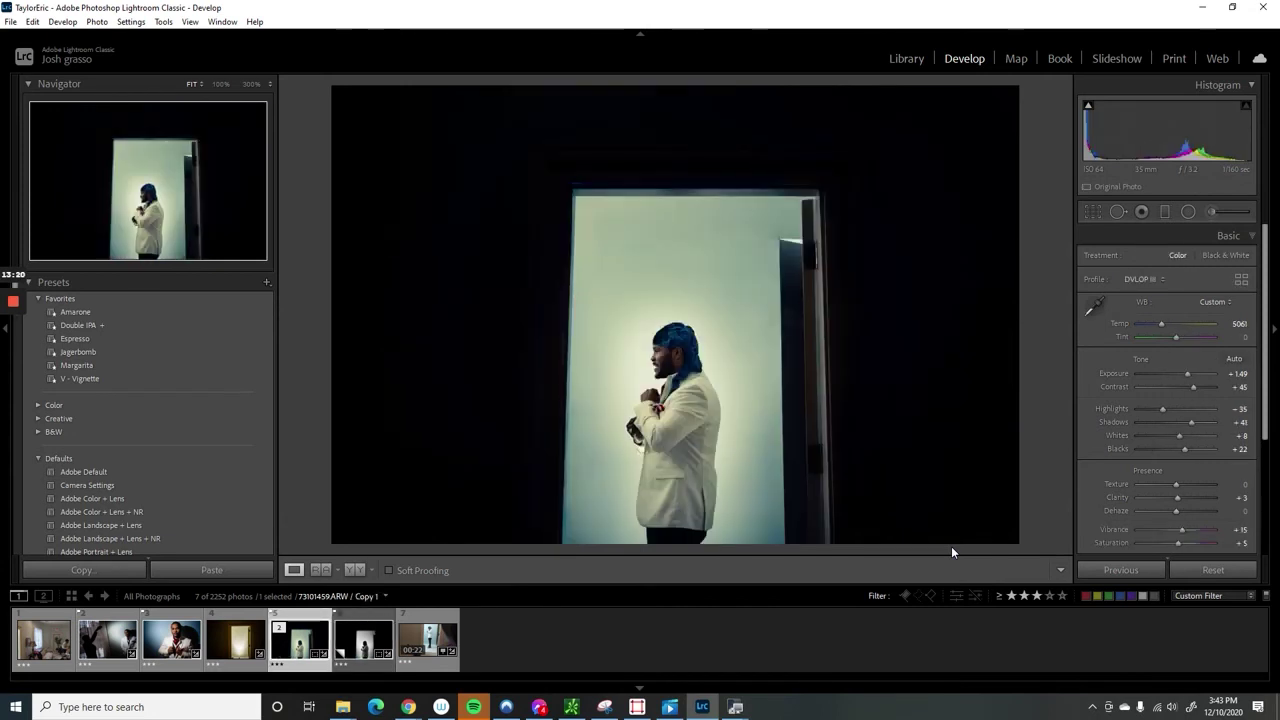
key(Right)
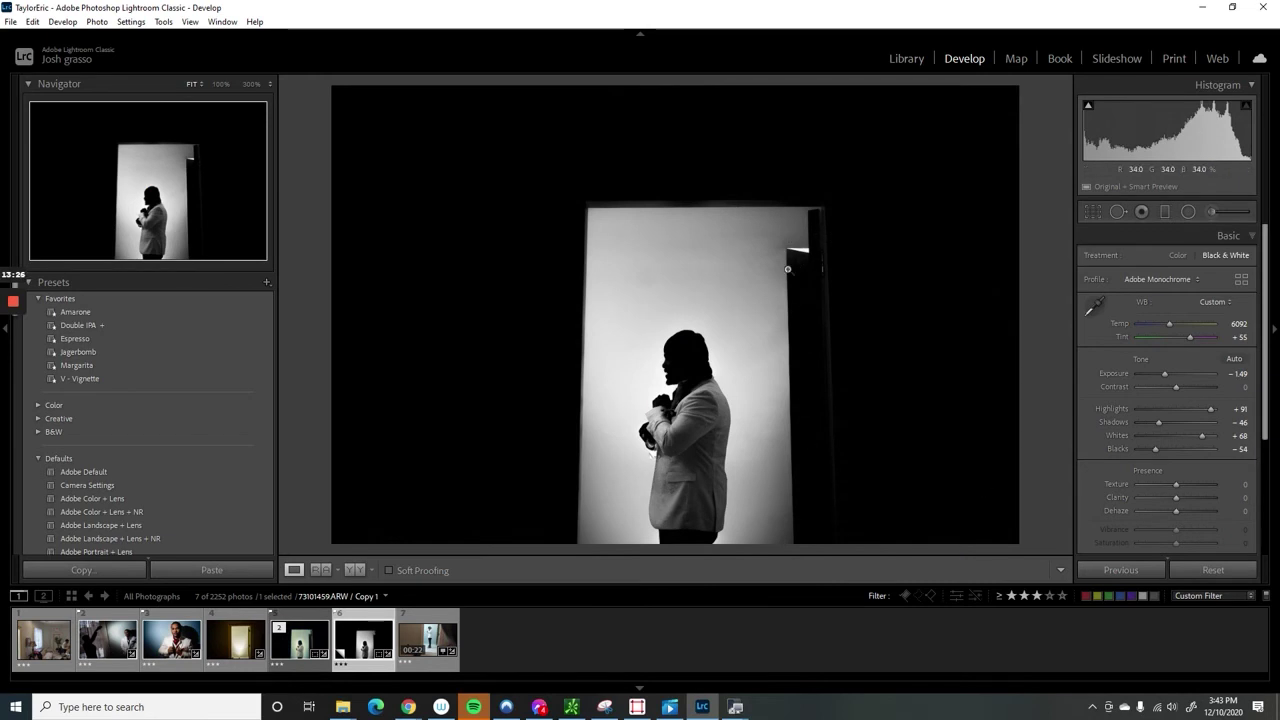
drag(789, 465, 789, 309)
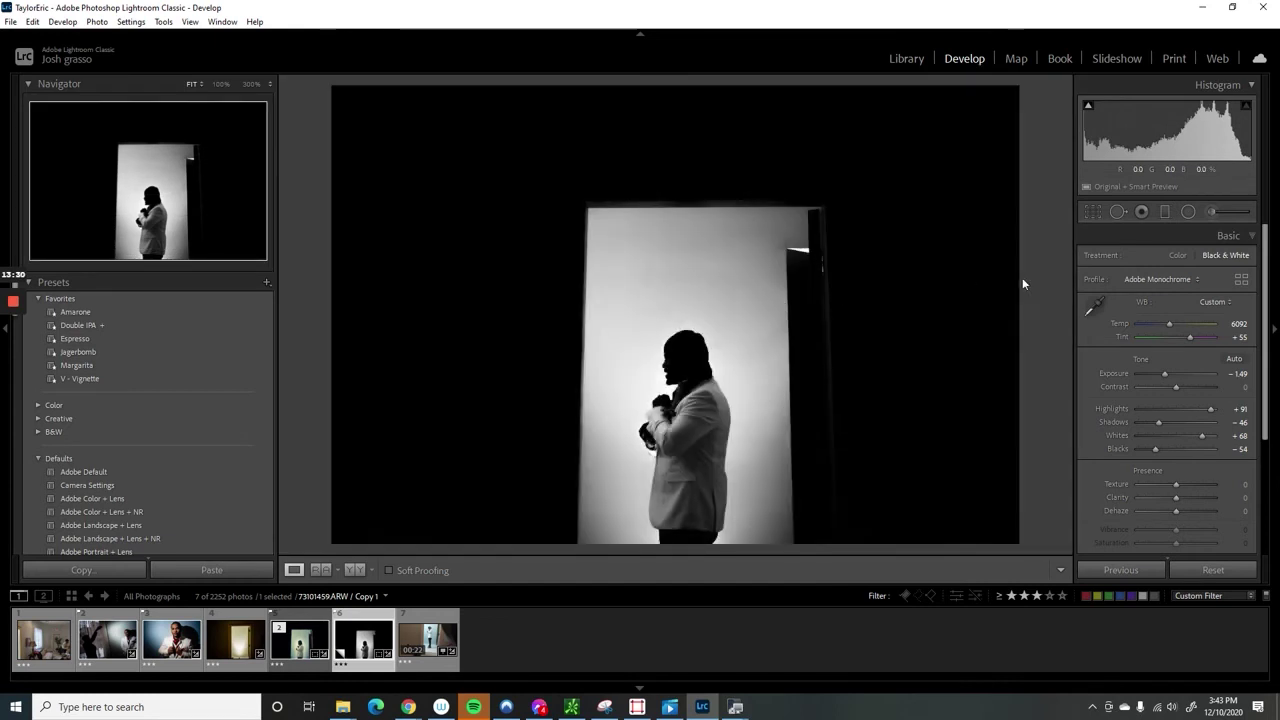
Crop the black-and-white photo tighter by pulling in the top-left corner.
click(1093, 211)
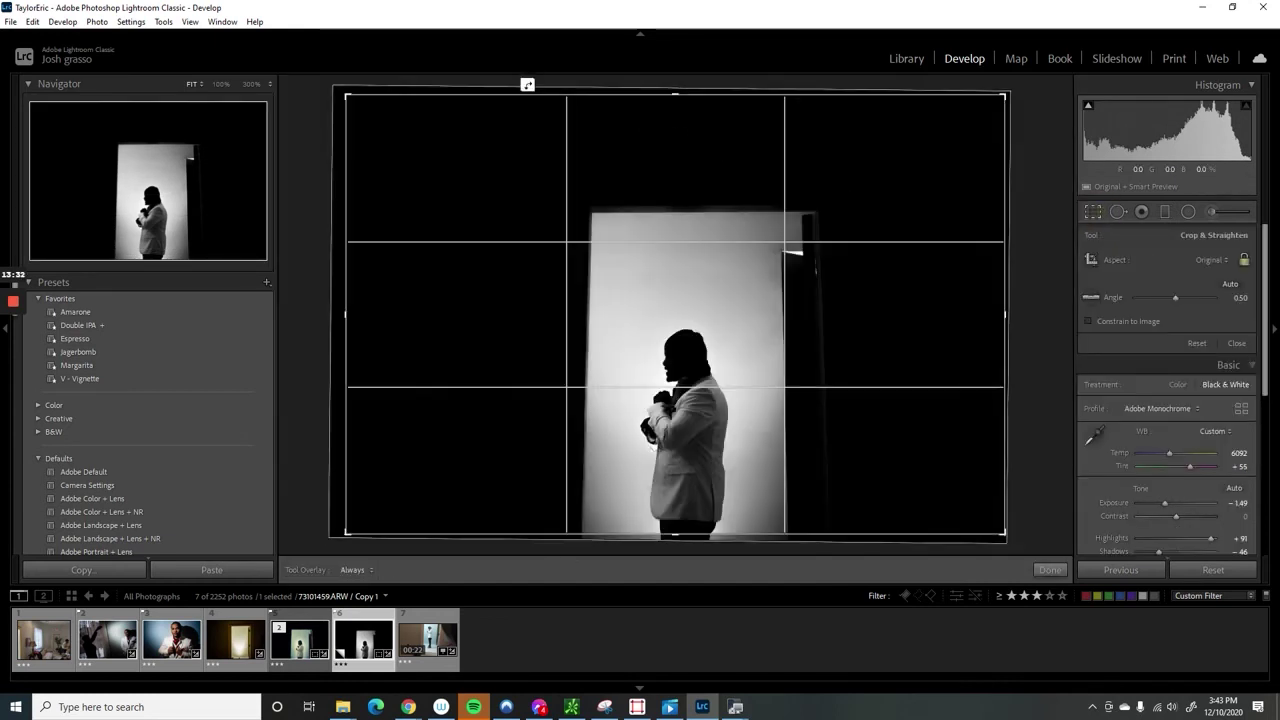
drag(347, 93, 360, 96)
click(1049, 570)
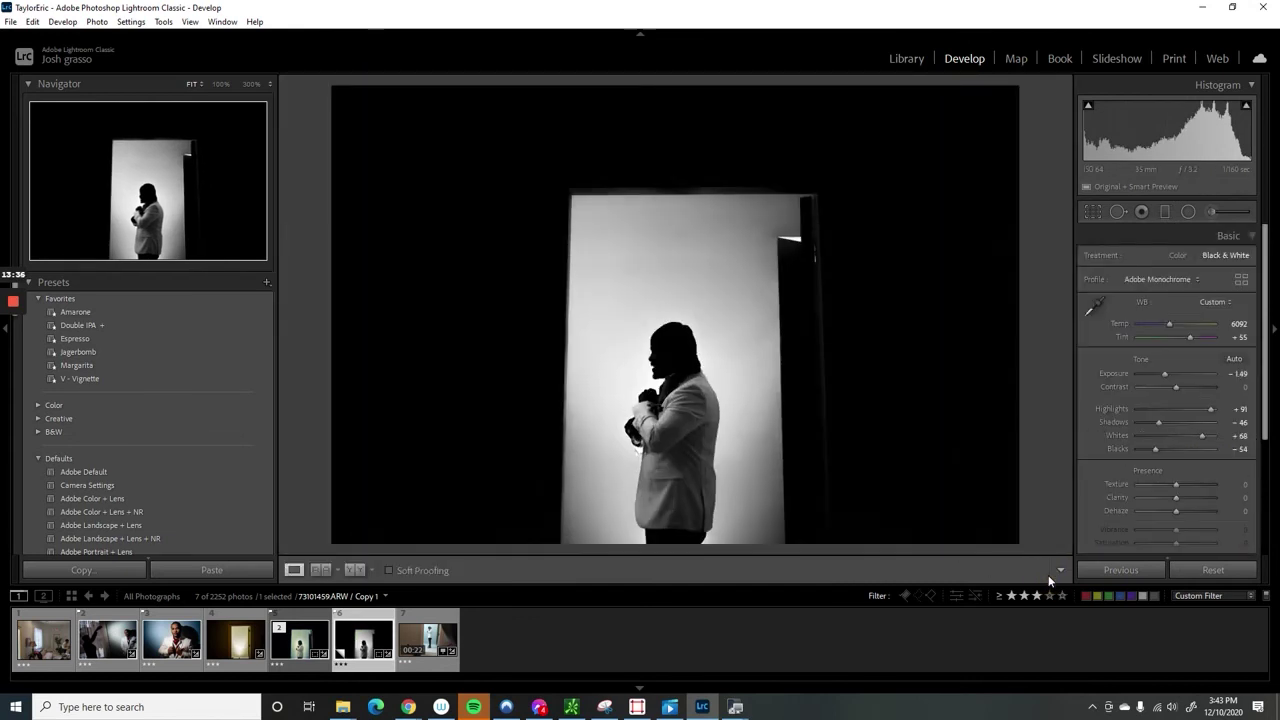